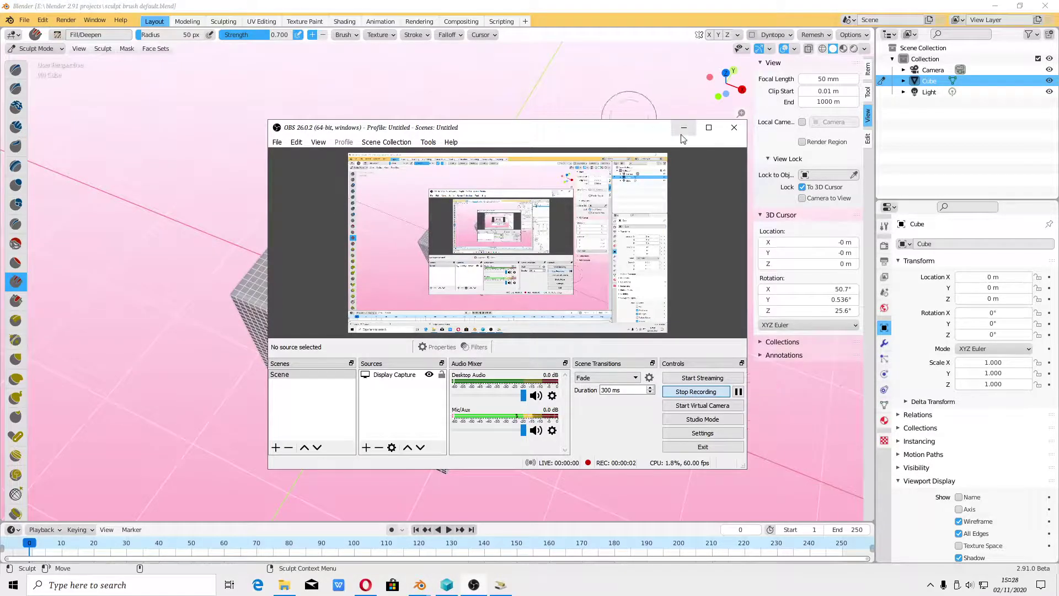
Minimize OBS and orbit the view to face the dense cube more frontally
left_click(683, 128)
middle_click_drag(412, 346, 406, 317)
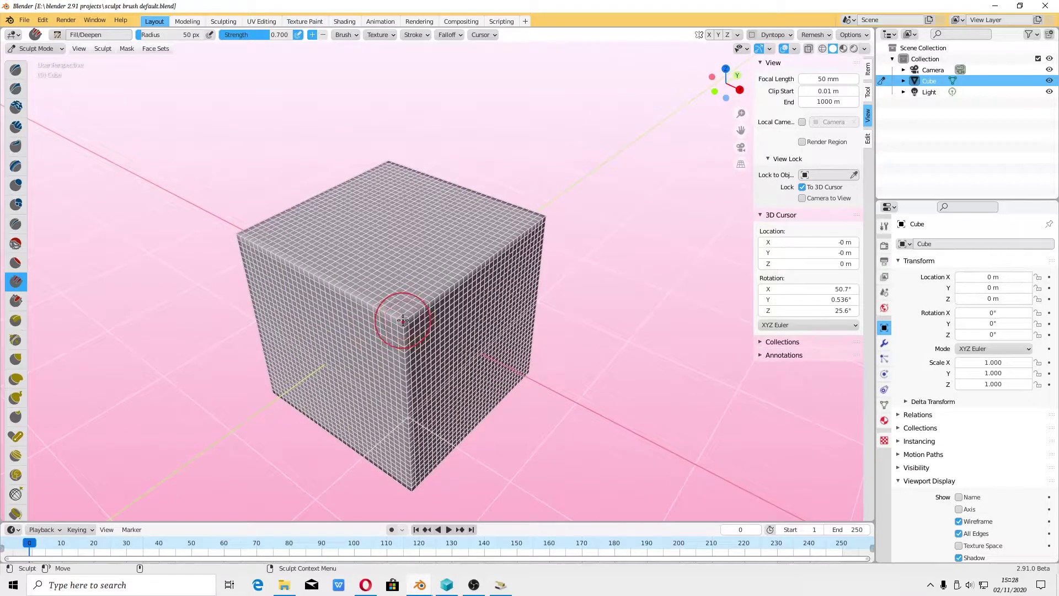
scroll(403, 320, "up", 2)
scroll(391, 323, "down", 3)
scroll(391, 323, "down", 2)
scroll(52, 84, "up", 4)
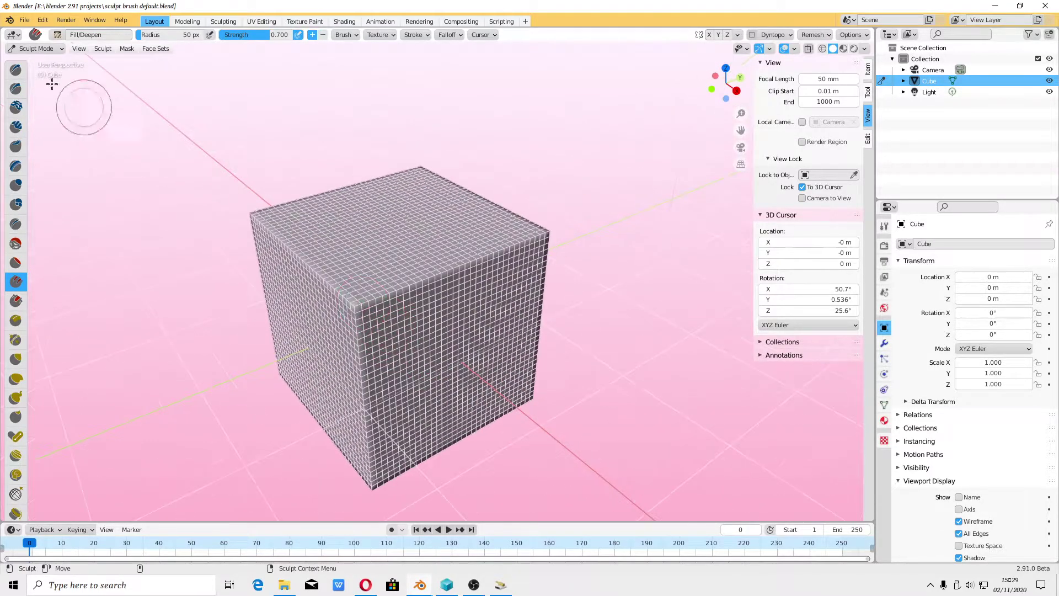
Make Scrape/Peaks the active sculpt brush, then bring the YouTube Studio browser forward
left_click(40, 50)
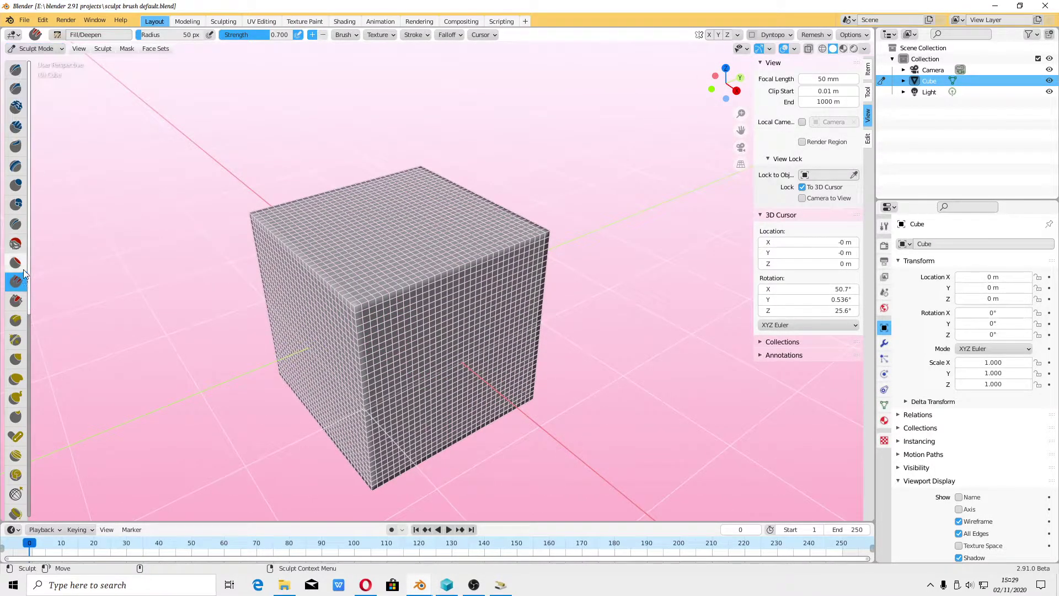
left_click(16, 301)
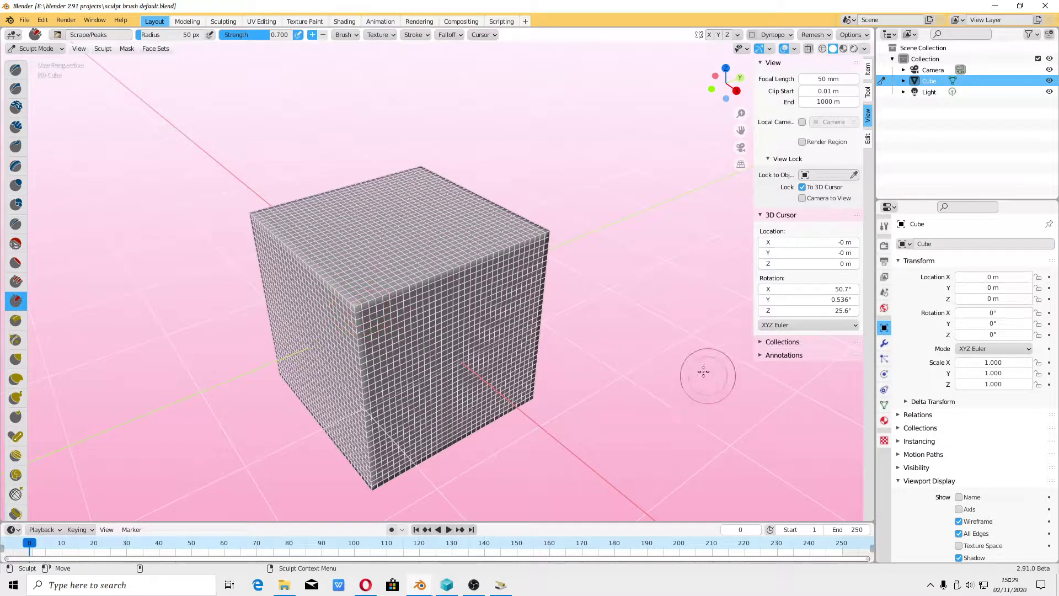
left_click(368, 585)
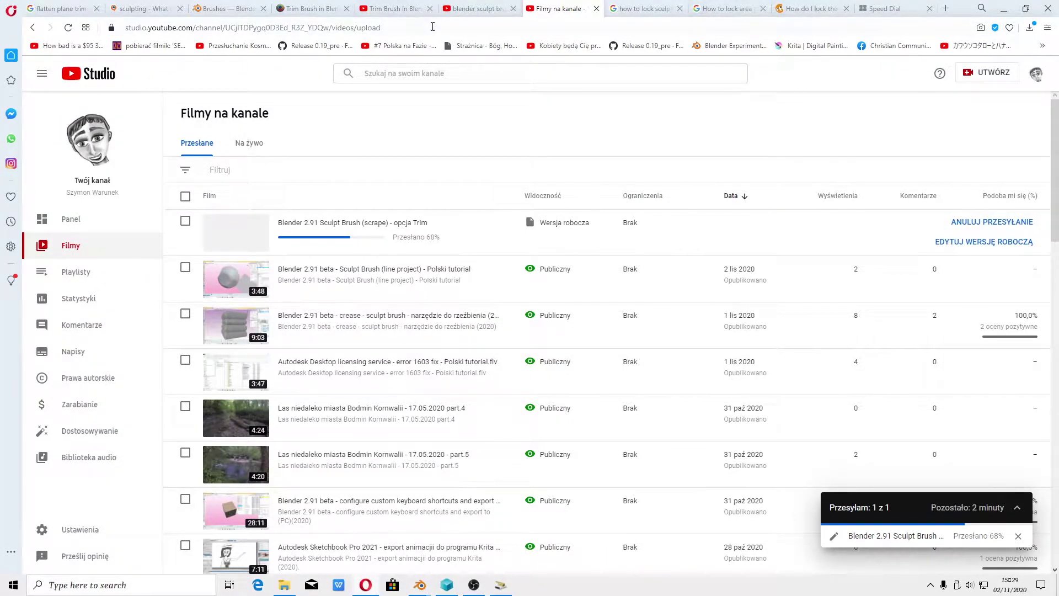
Show the 'Trim Brush in Blender (Like in Zbrush)' YouTube tutorial as a reference
left_click(393, 8)
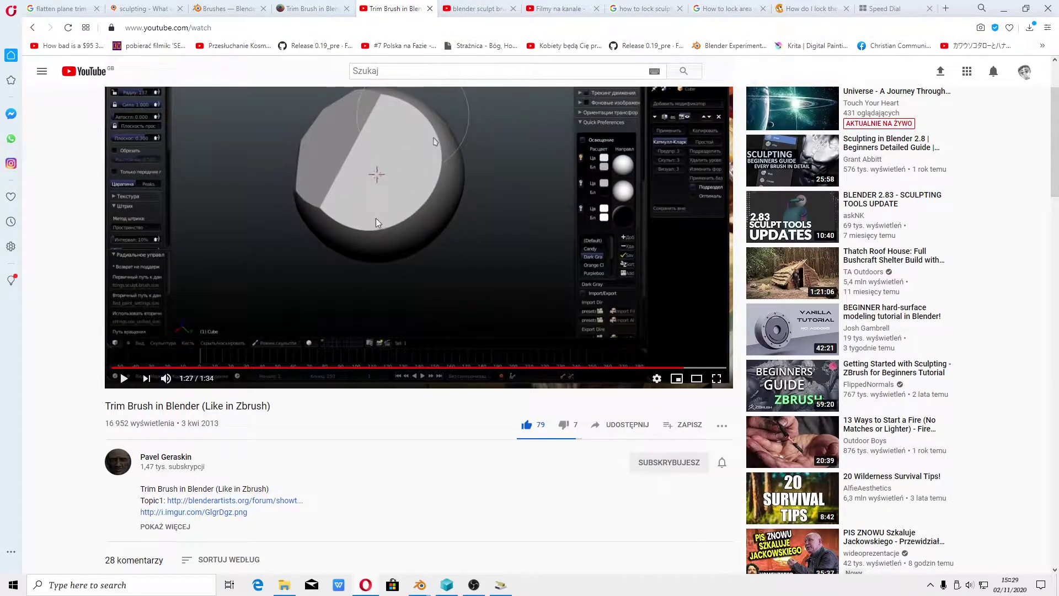
Back in Blender's Object Mode, add a Multires modifier, subdivide once and apply it
left_click(1009, 8)
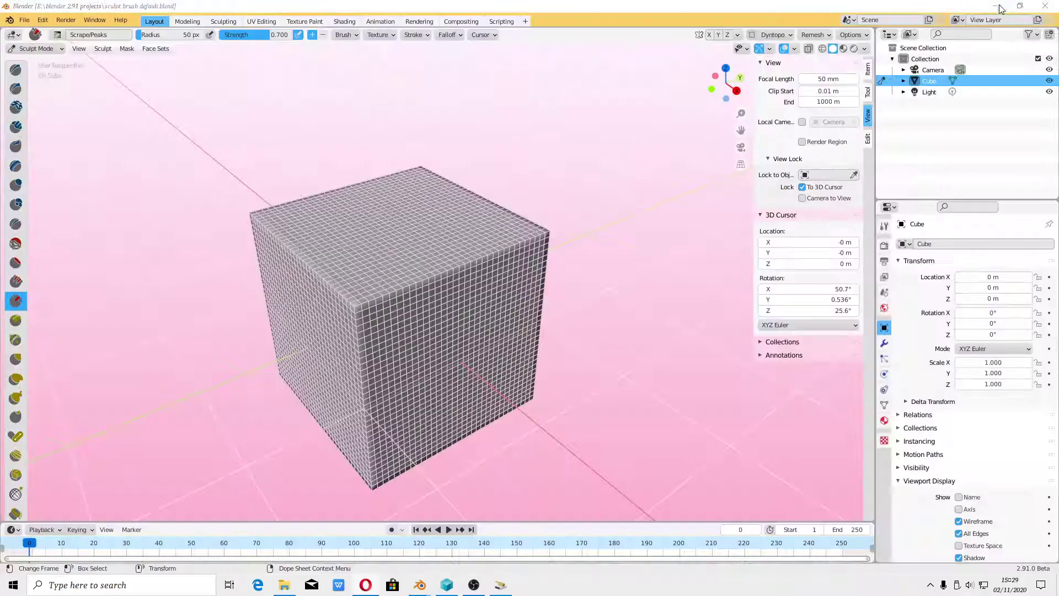
left_click(36, 49)
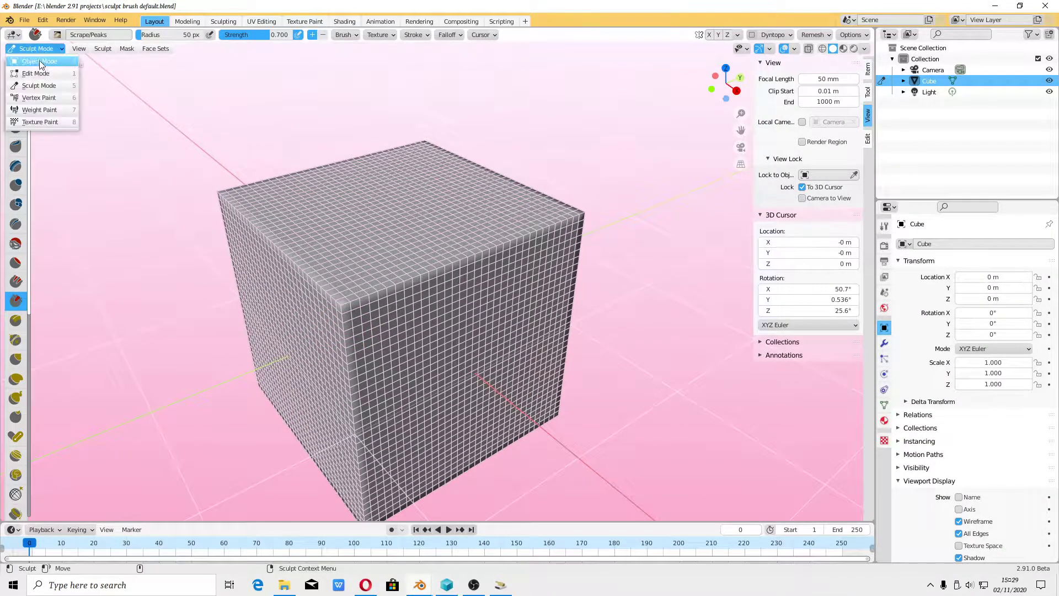
left_click(885, 343)
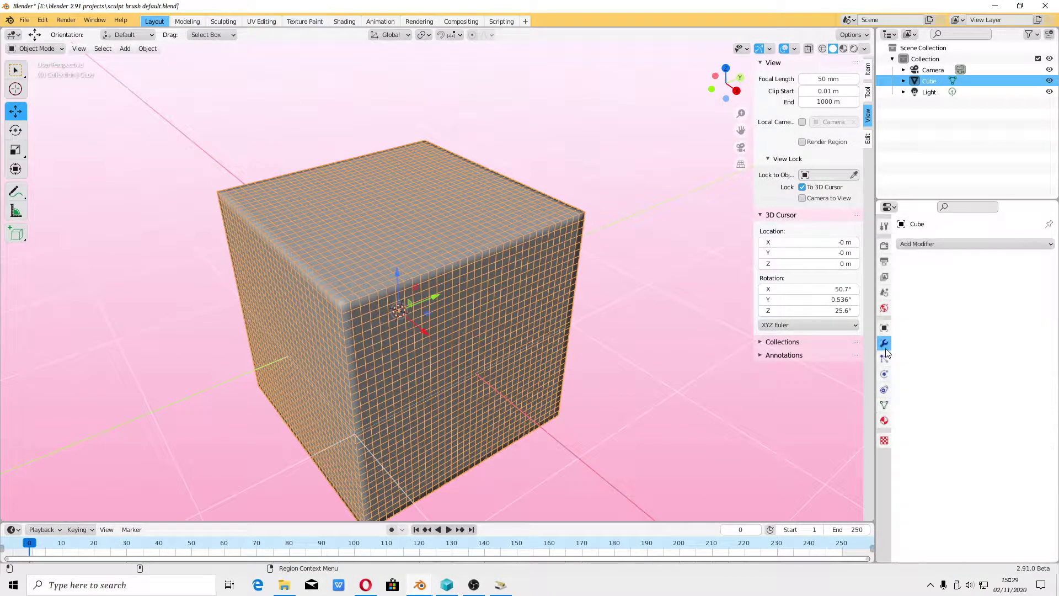
left_click(946, 244)
left_click(839, 377)
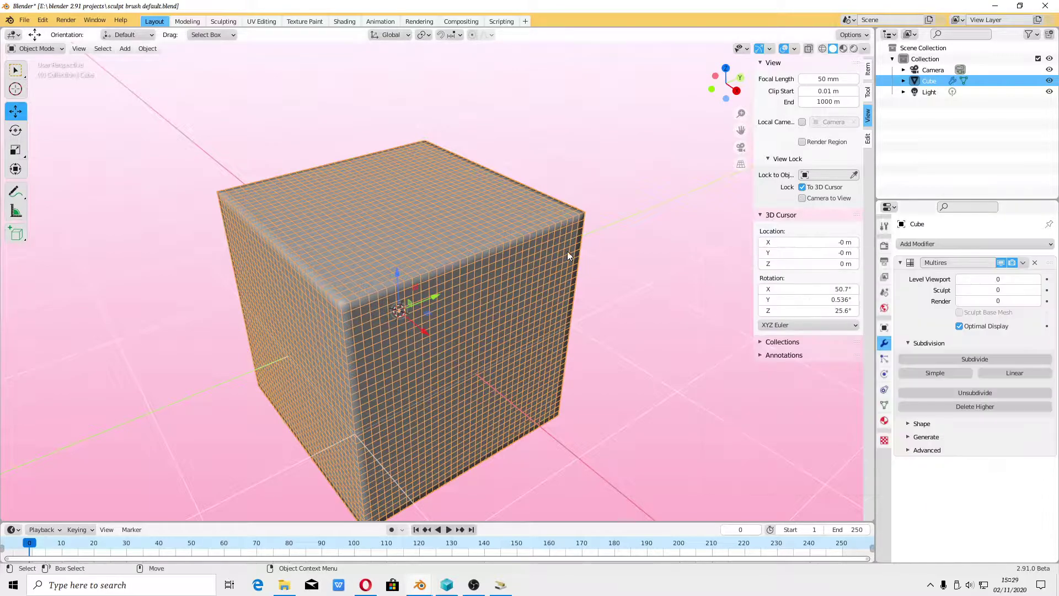
left_click(975, 359)
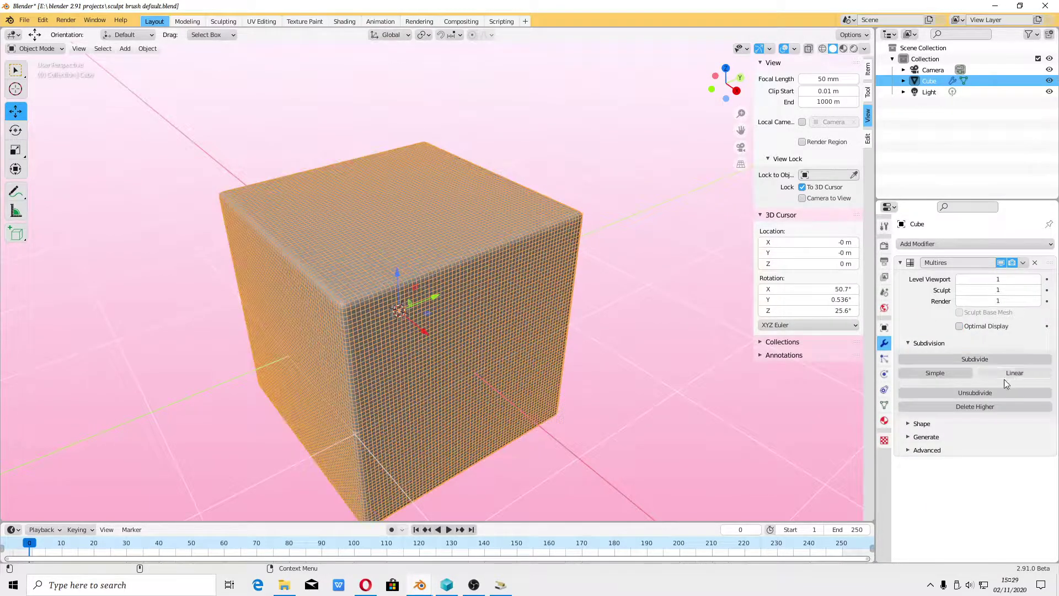
left_click(1022, 263)
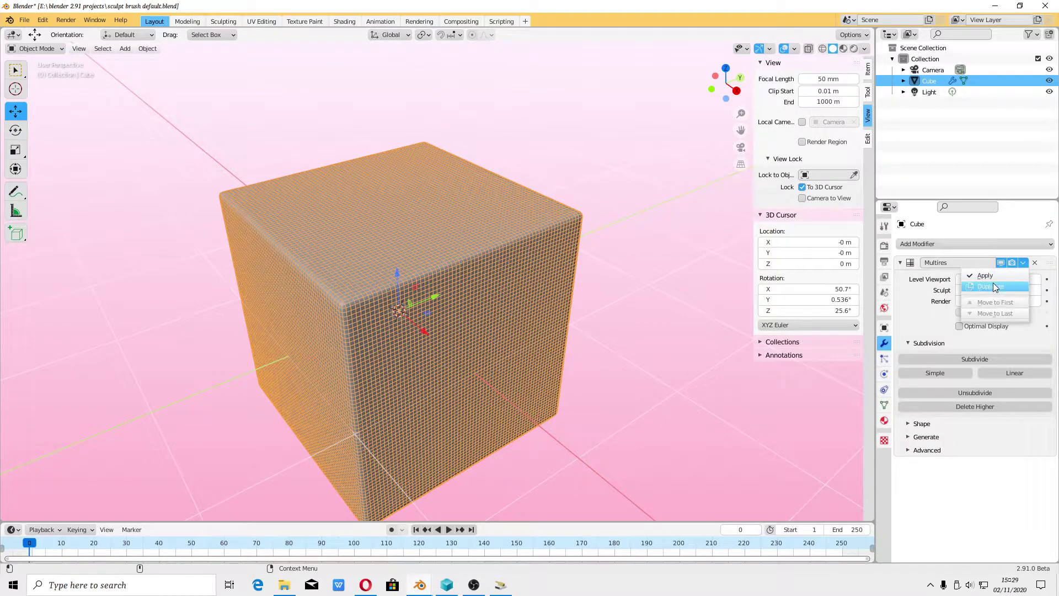
left_click(995, 279)
Save sculpt brush default.blend, revert to the saved file, and save again
left_click(24, 19)
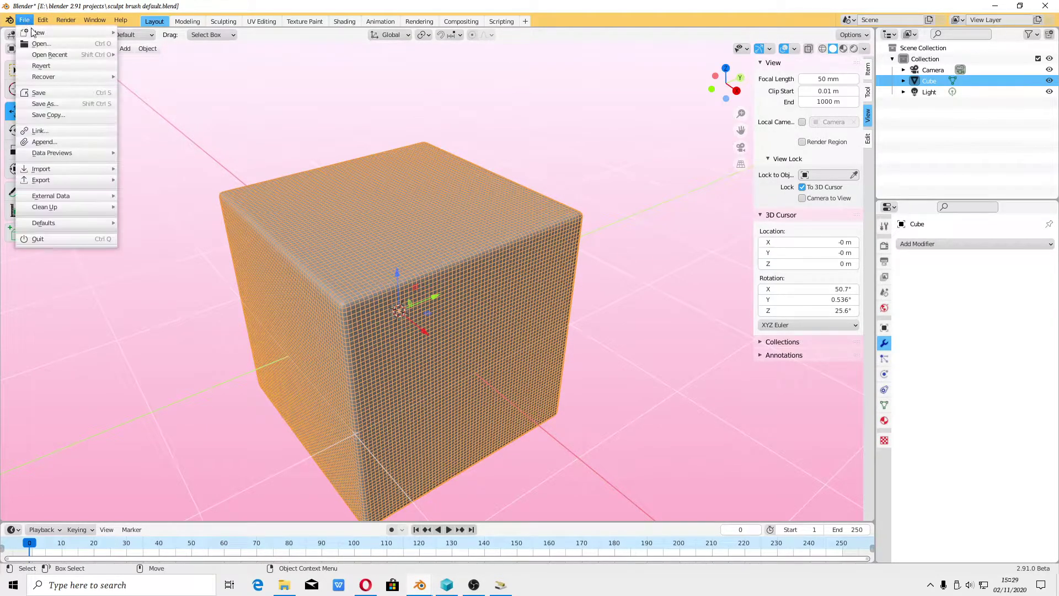
left_click(58, 96)
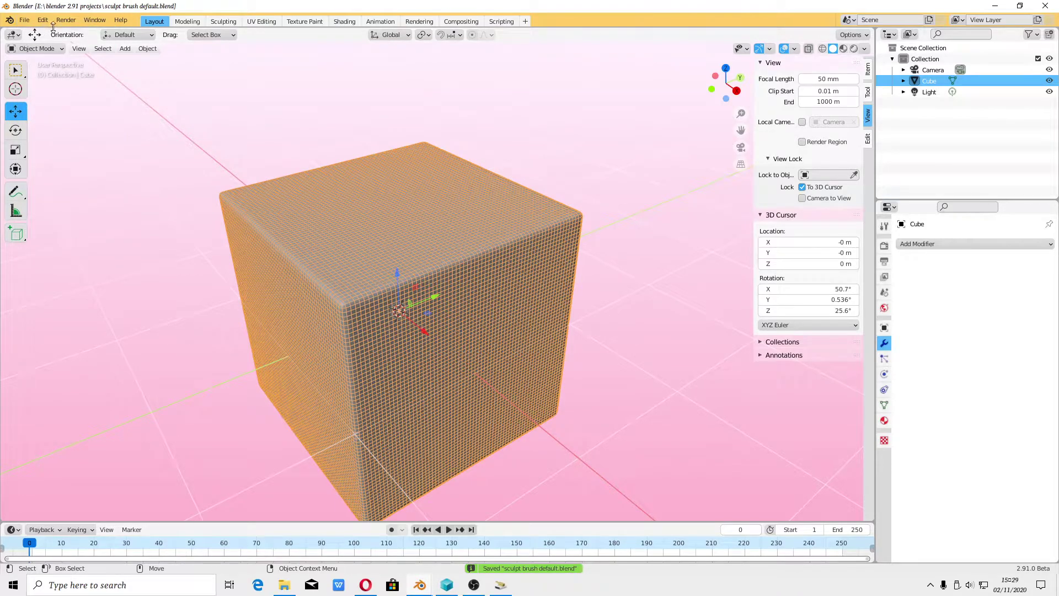
left_click(24, 20)
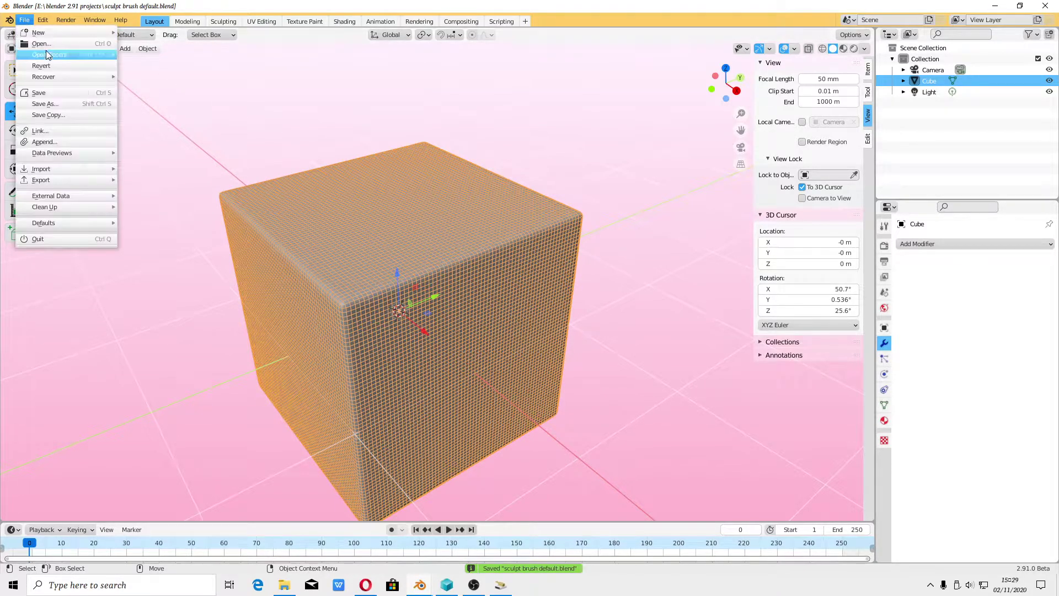
left_click(46, 65)
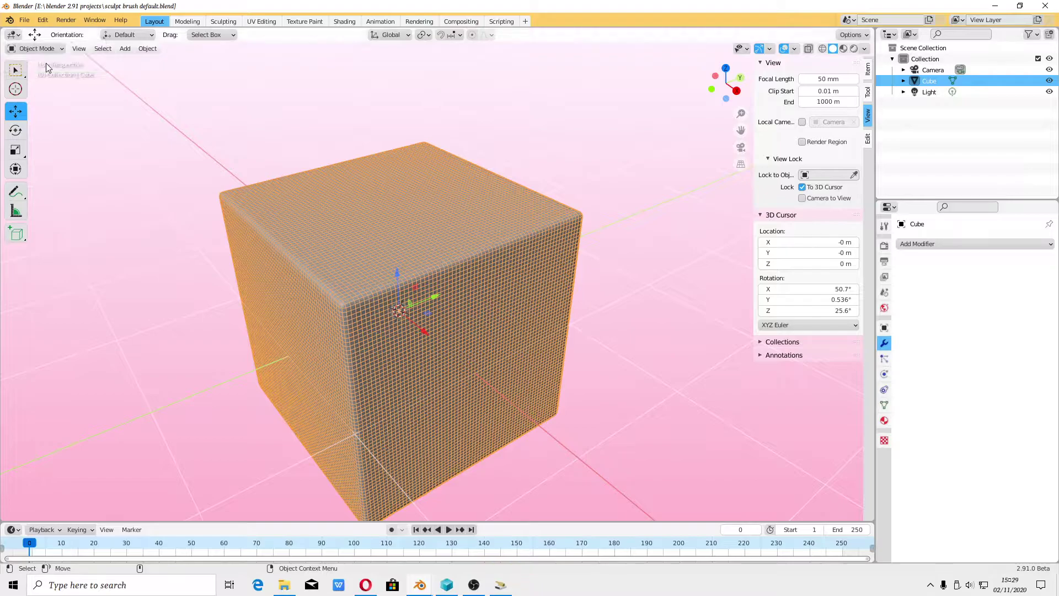
left_click(24, 20)
left_click(46, 94)
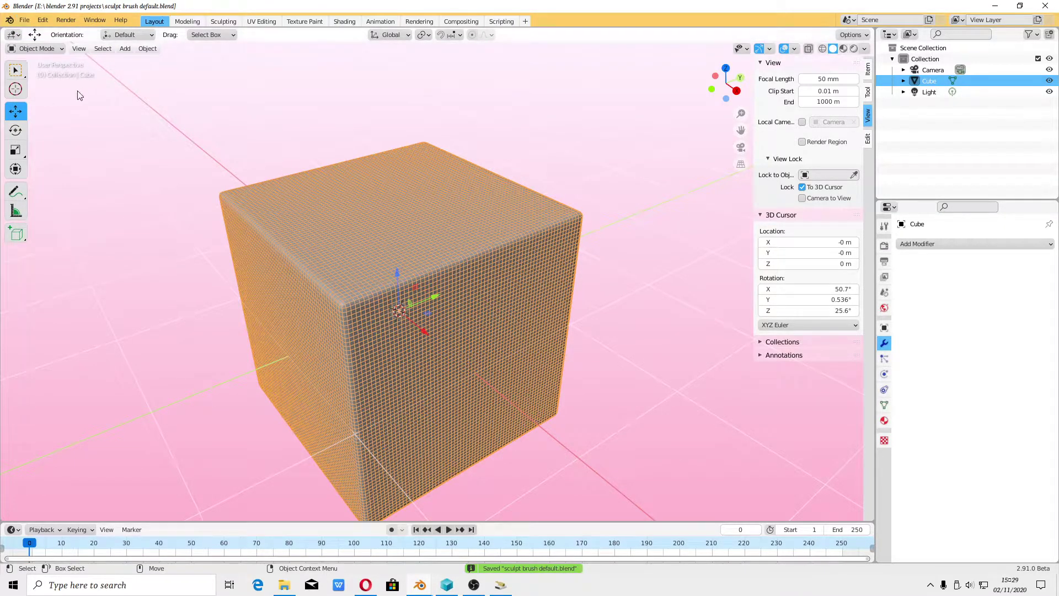
Orbit around the cube and re-save sculpt brush default.blend
mouse_move(581, 306)
middle_mouse_down()
mouse_move(673, 294)
mouse_move(556, 280)
mouse_move(565, 262)
mouse_move(549, 336)
mouse_move(543, 279)
middle_mouse_up()
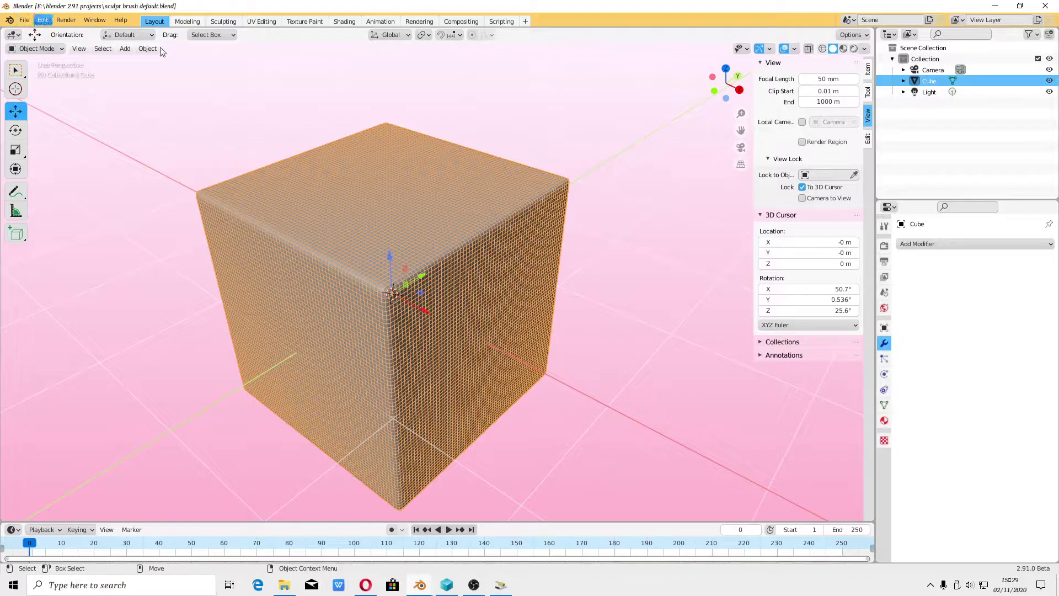
left_click(24, 20)
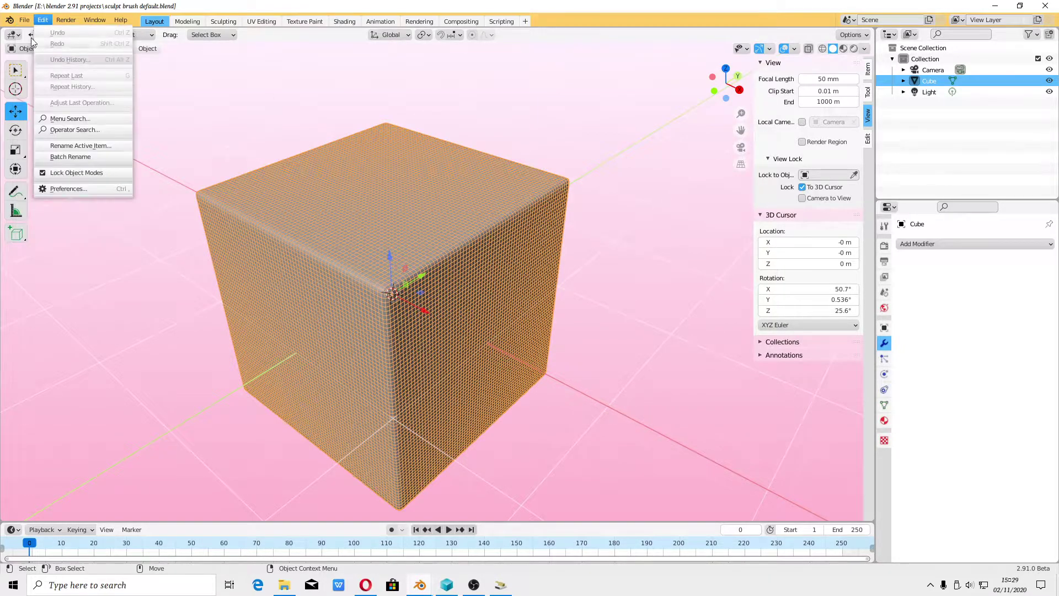
left_click(24, 20)
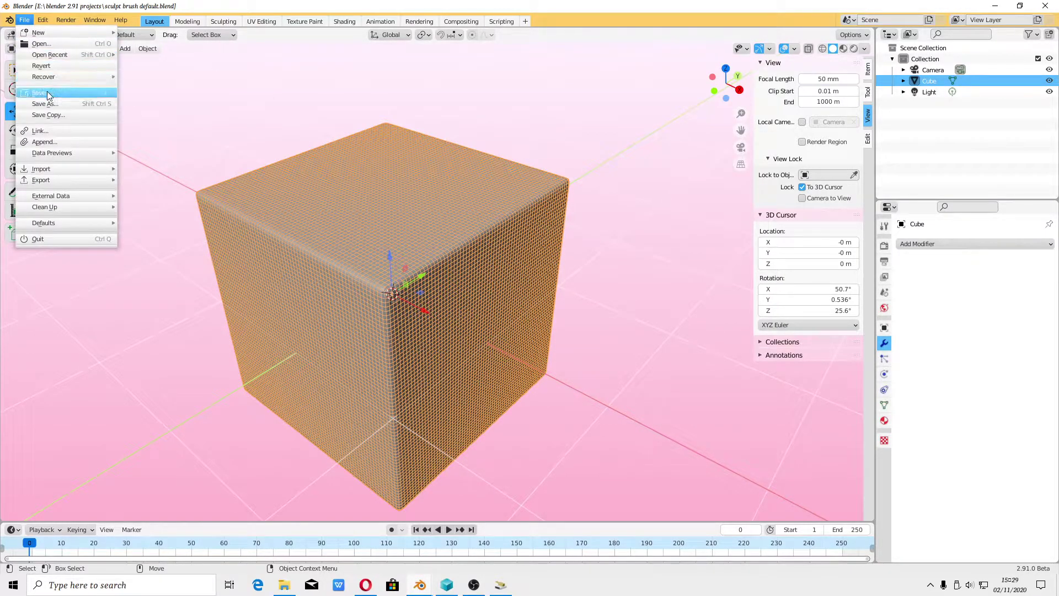
left_click(45, 94)
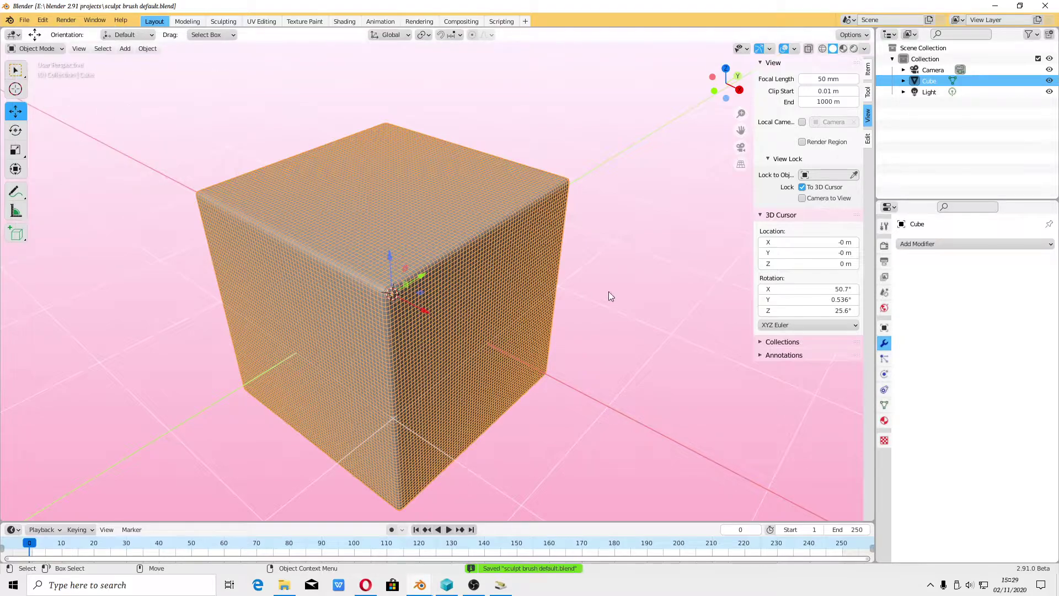
Switch the cube into Sculpt Mode and show the active brush's settings
left_click(38, 48)
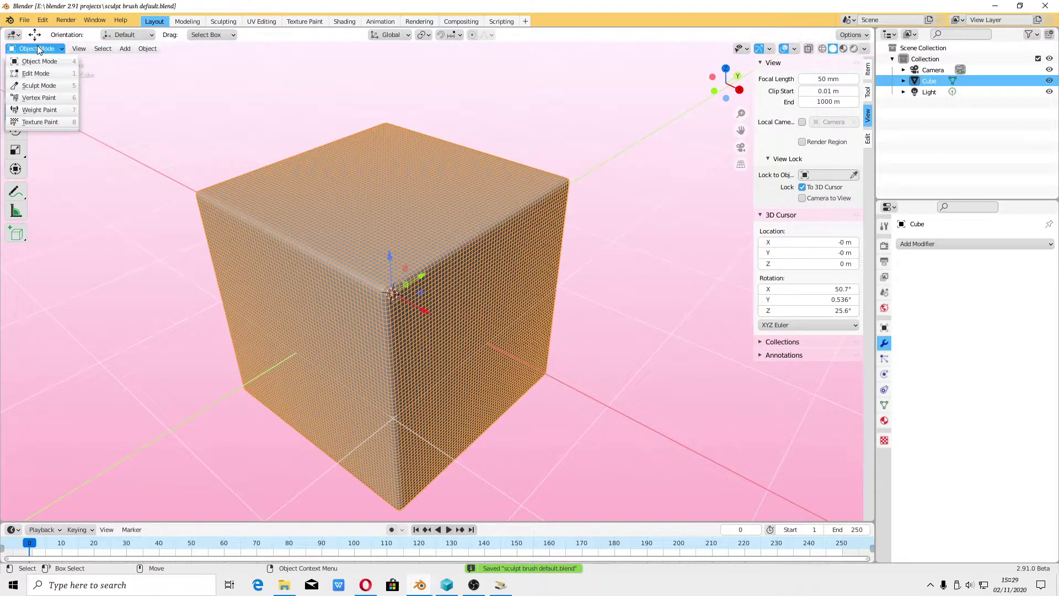
left_click(49, 89)
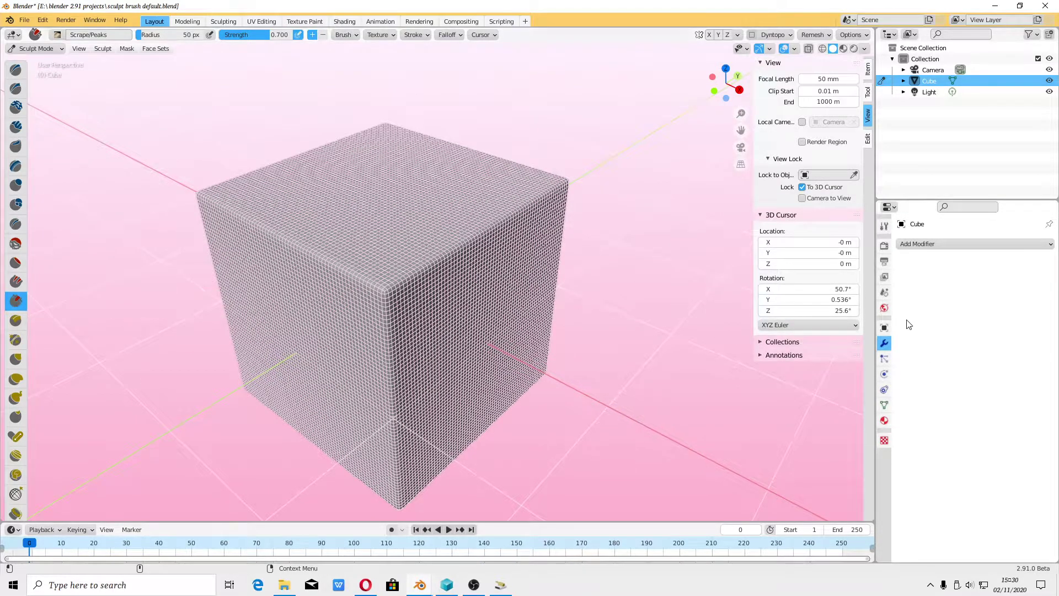
left_click(885, 227)
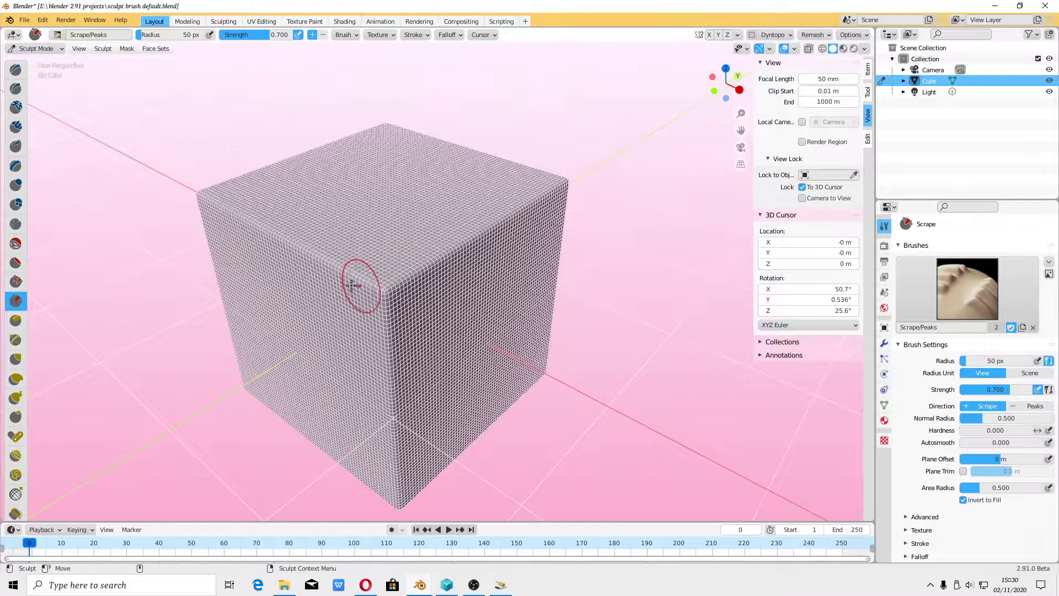
Set the brush Radius to 106 px and Normal Radius to 0.373
scroll(359, 279, "down", 2)
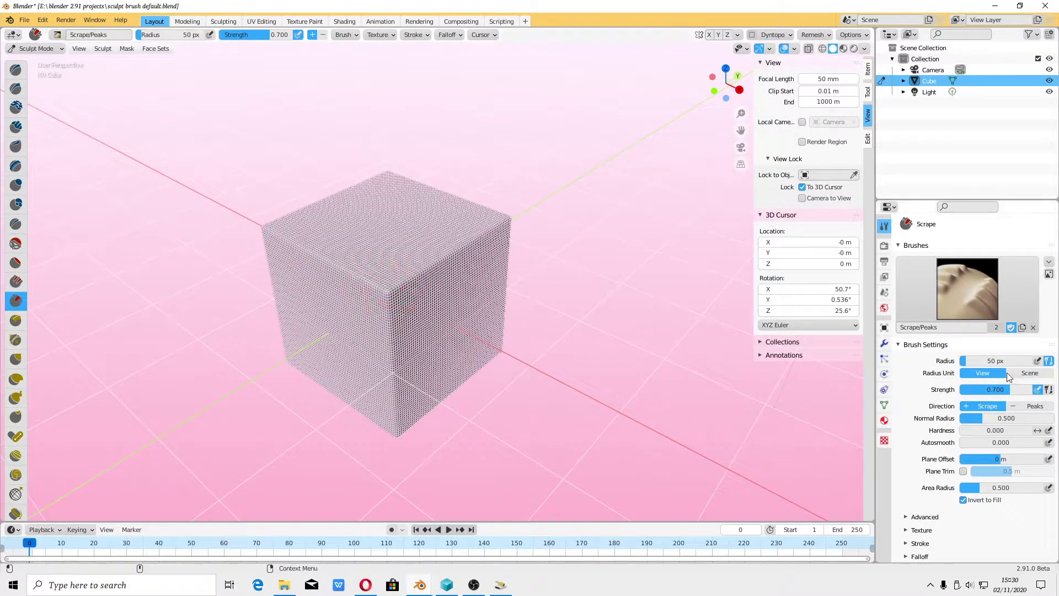
mouse_move(993, 361)
left_mouse_down()
mouse_move(1020, 361)
mouse_move(969, 365)
left_mouse_up()
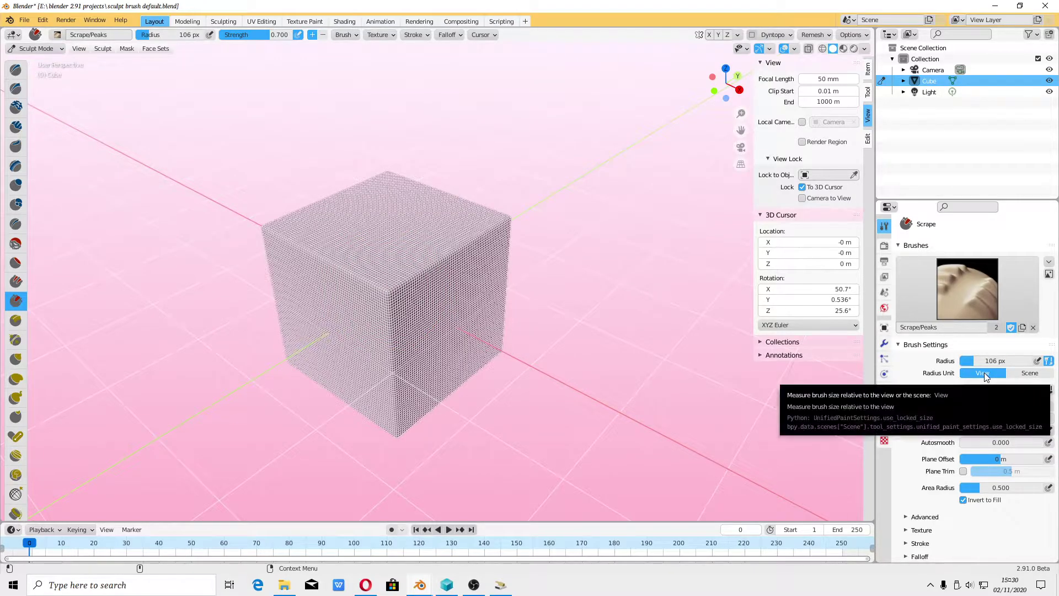
scroll(1027, 428, "down", 2)
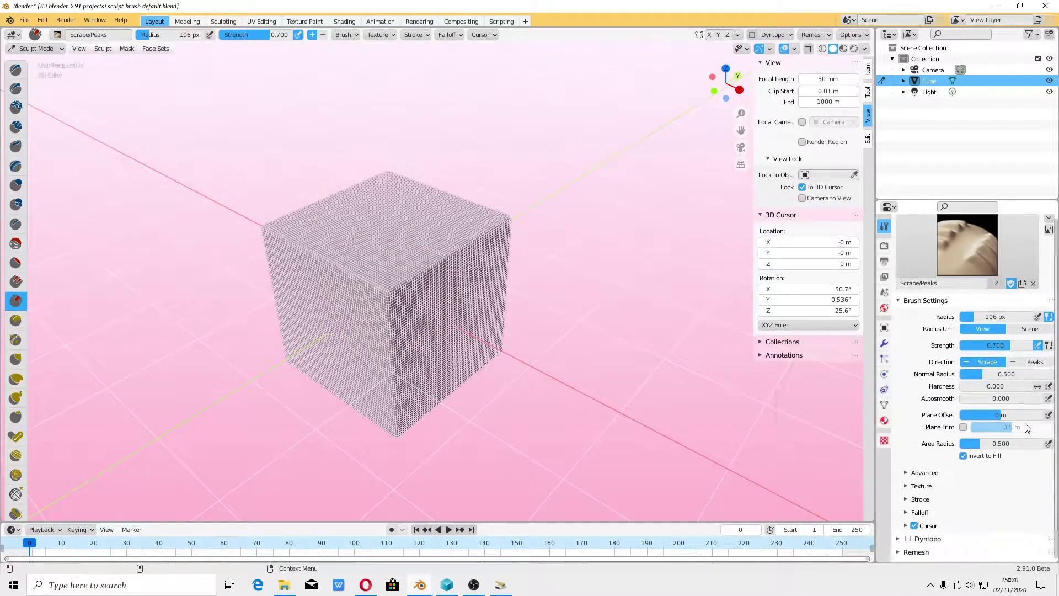
scroll(1027, 428, "down", 2)
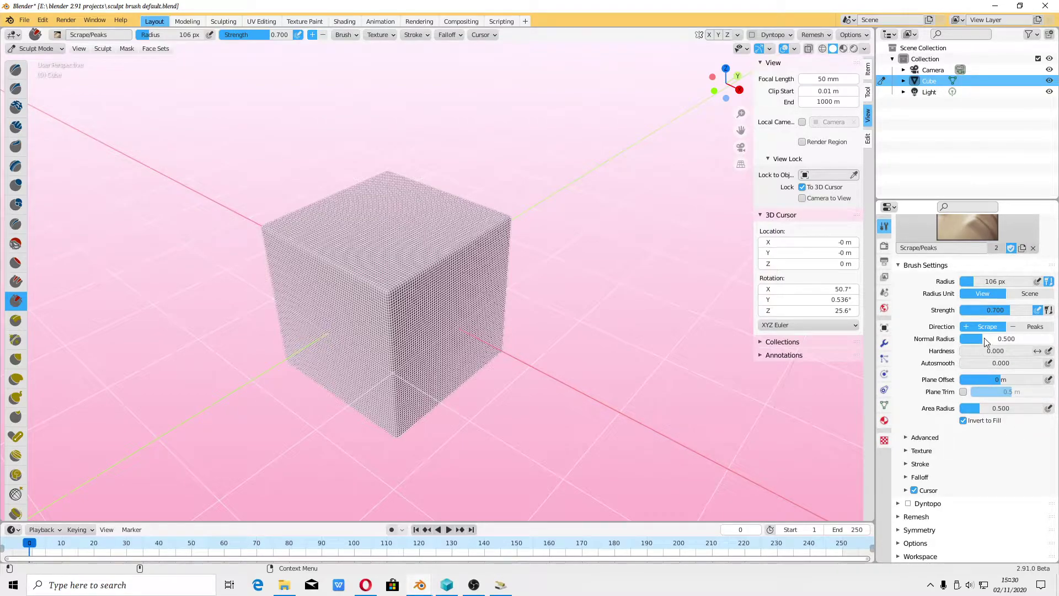
left_click_drag(983, 338, 980, 338)
Set the Scrape/Peaks brush's sculpt plane to View Plane in its advanced settings
left_click(916, 439)
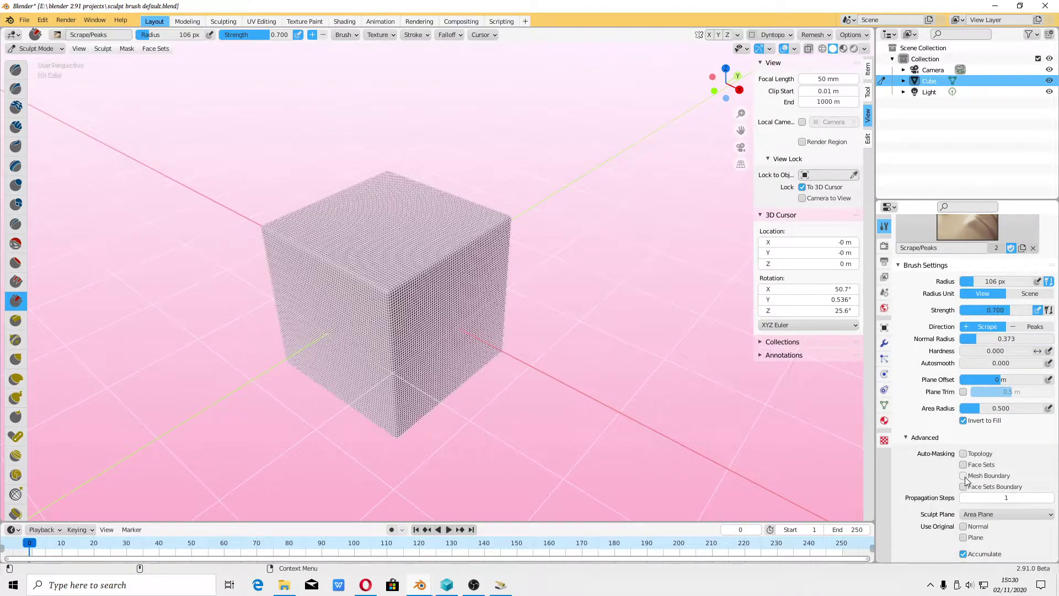
scroll(966, 481, "down", 3)
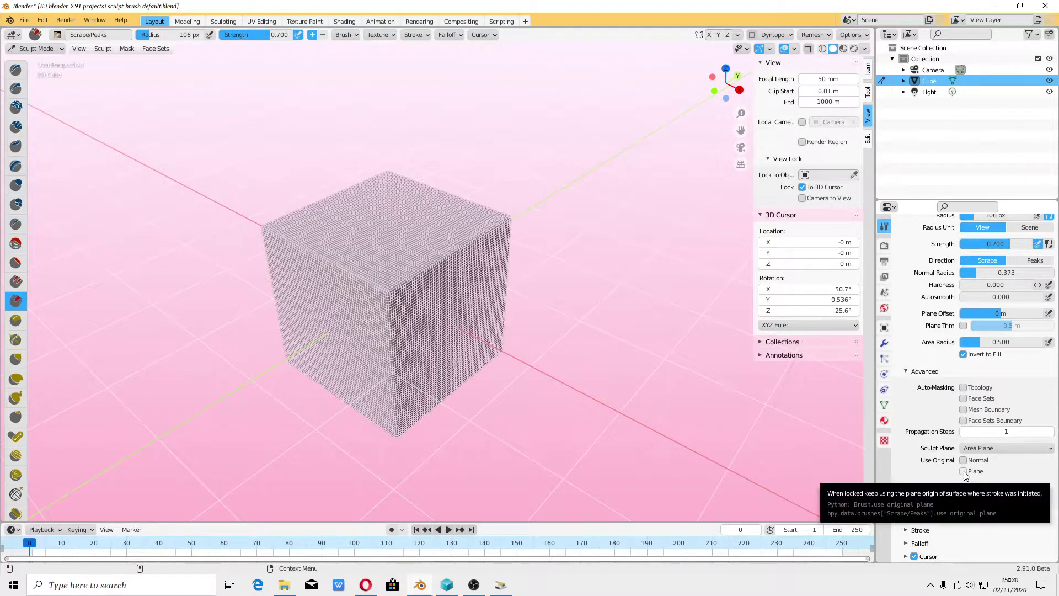
left_click(982, 448)
left_click(980, 475)
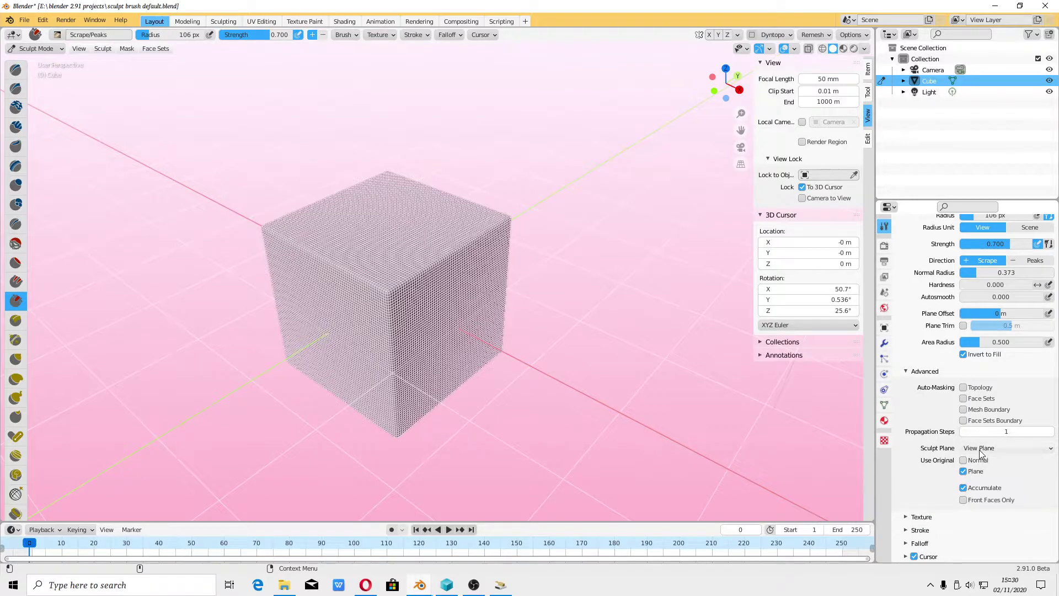
Give the brush a Sharp falloff curve preset
scroll(981, 460, "down", 3)
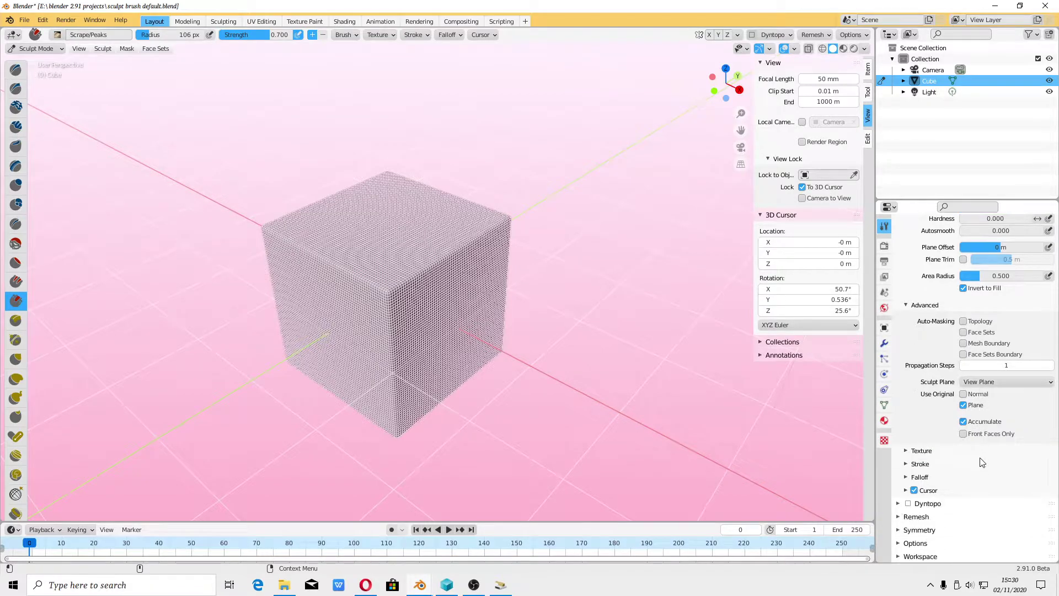
left_click(913, 478)
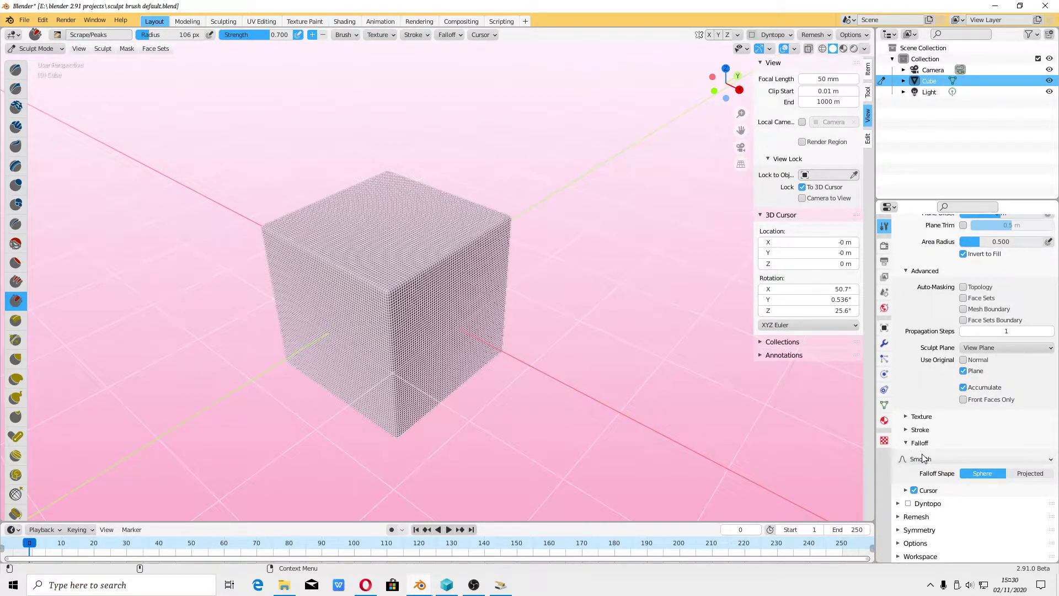
left_click(935, 459)
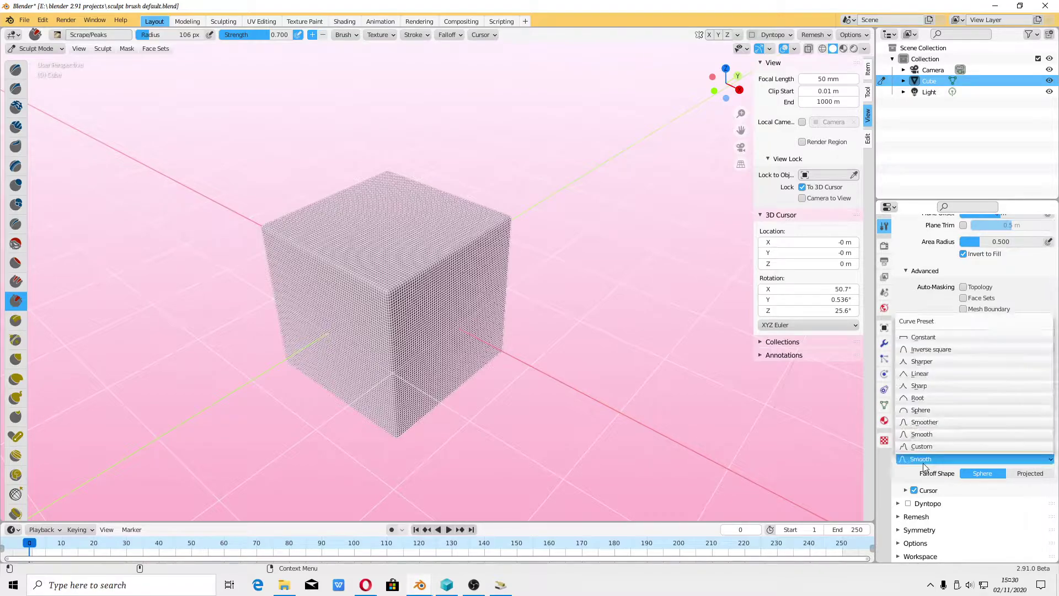
left_click(919, 386)
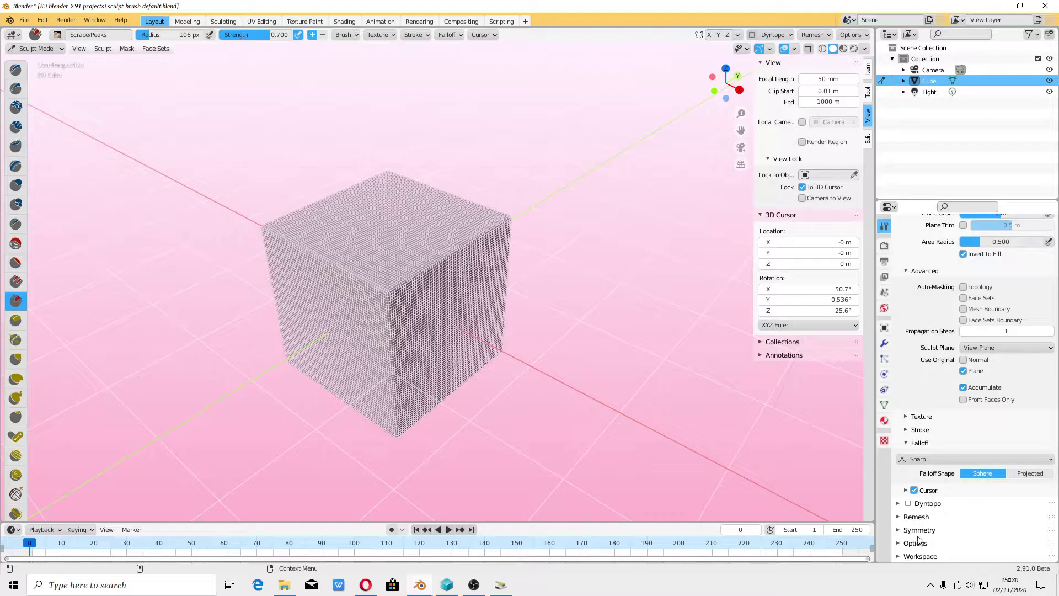
middle_click_drag(916, 549, 923, 414)
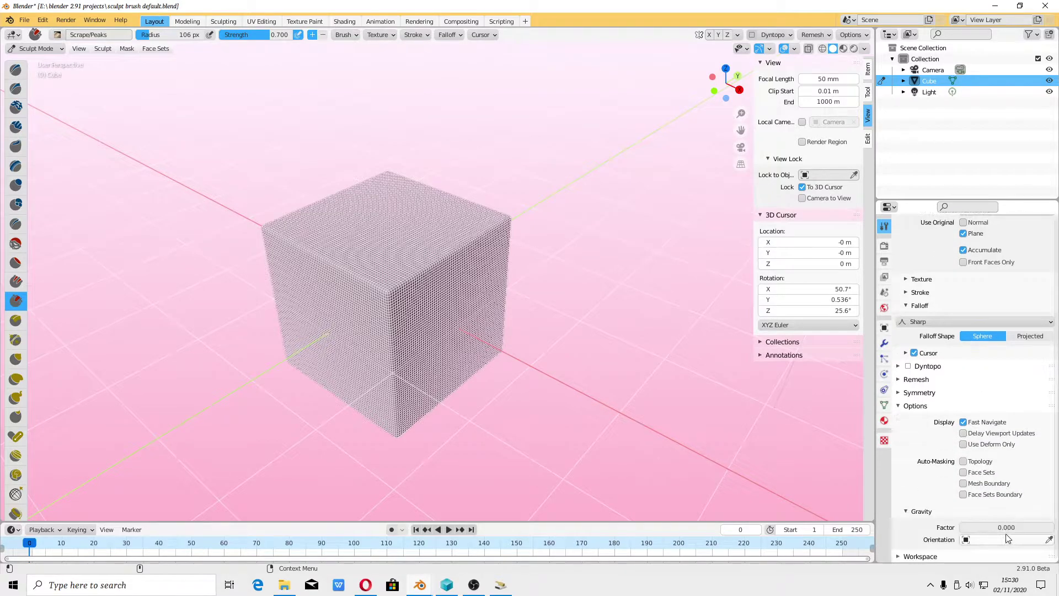
Keep Space stroke with 1% spacing, set Jitter Unit to View, and save the file
left_click(913, 393)
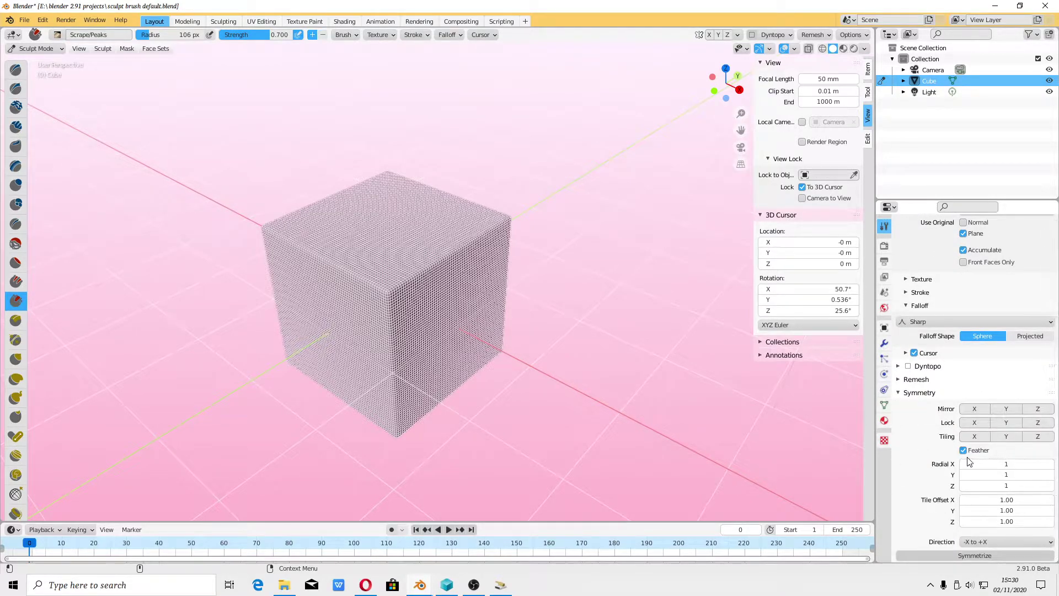
scroll(969, 461, "down", 4)
scroll(948, 498, "down", 4)
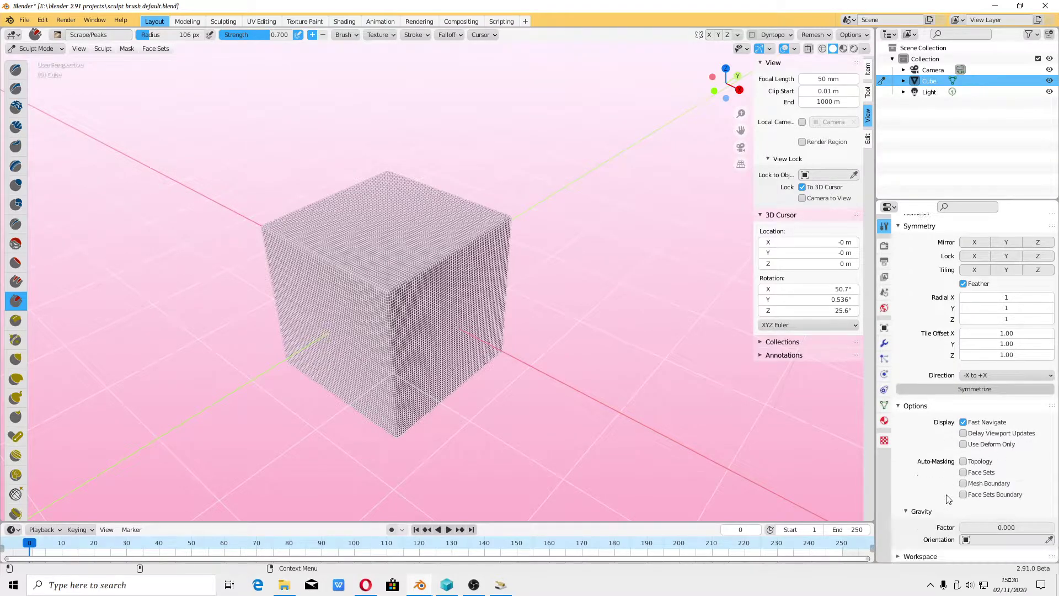
scroll(939, 521, "up", 5)
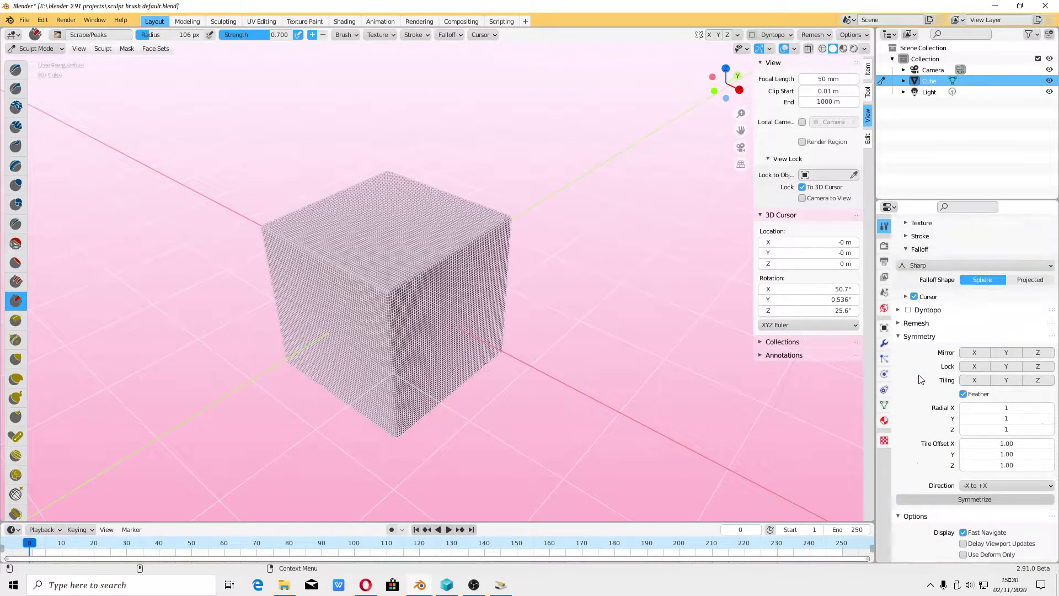
scroll(925, 372, "up", 2)
left_click(907, 282)
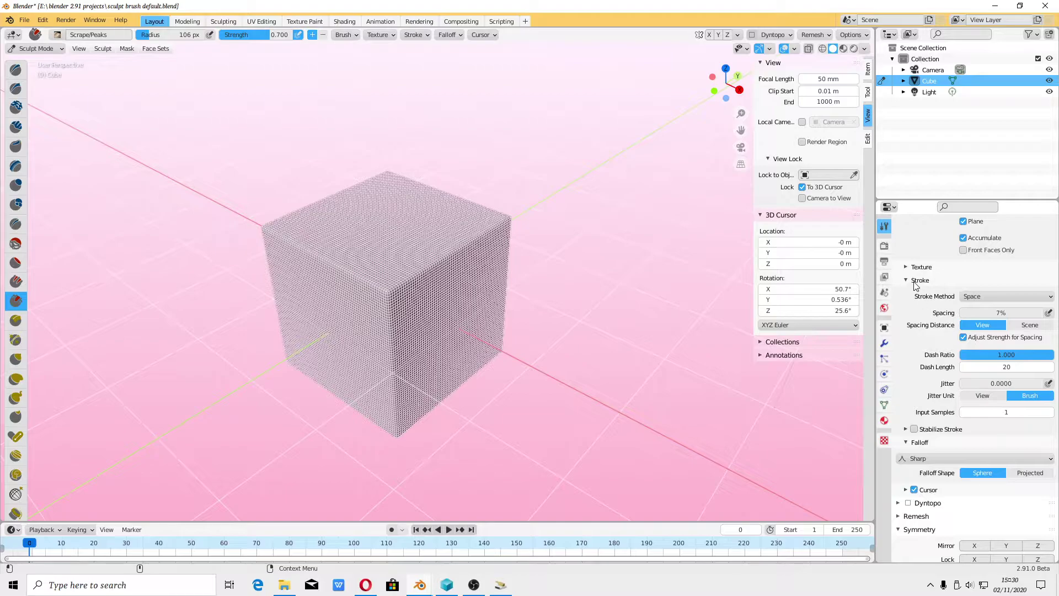
left_click(974, 297)
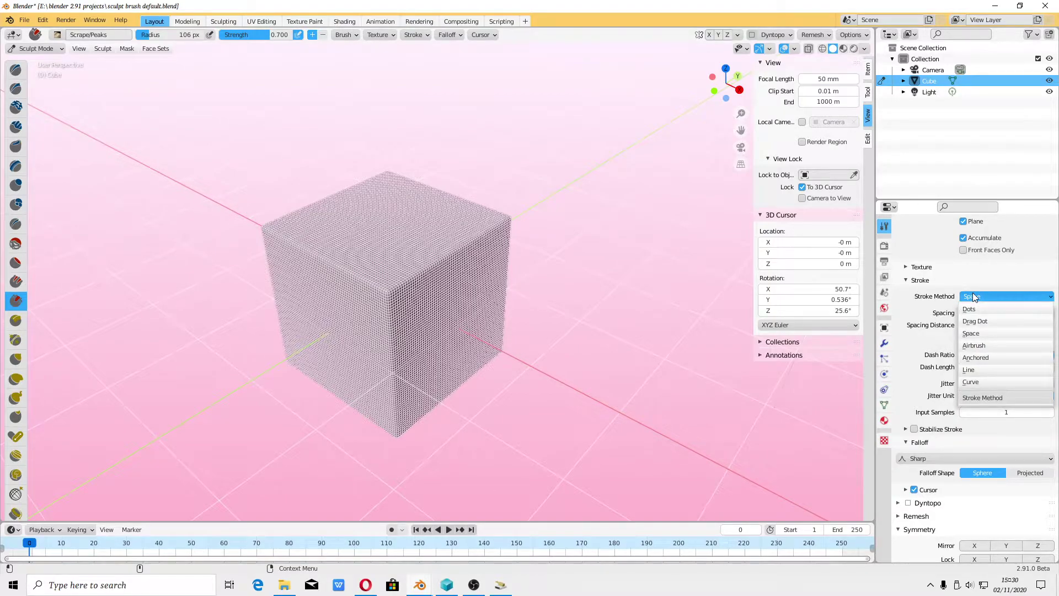
left_click(973, 297)
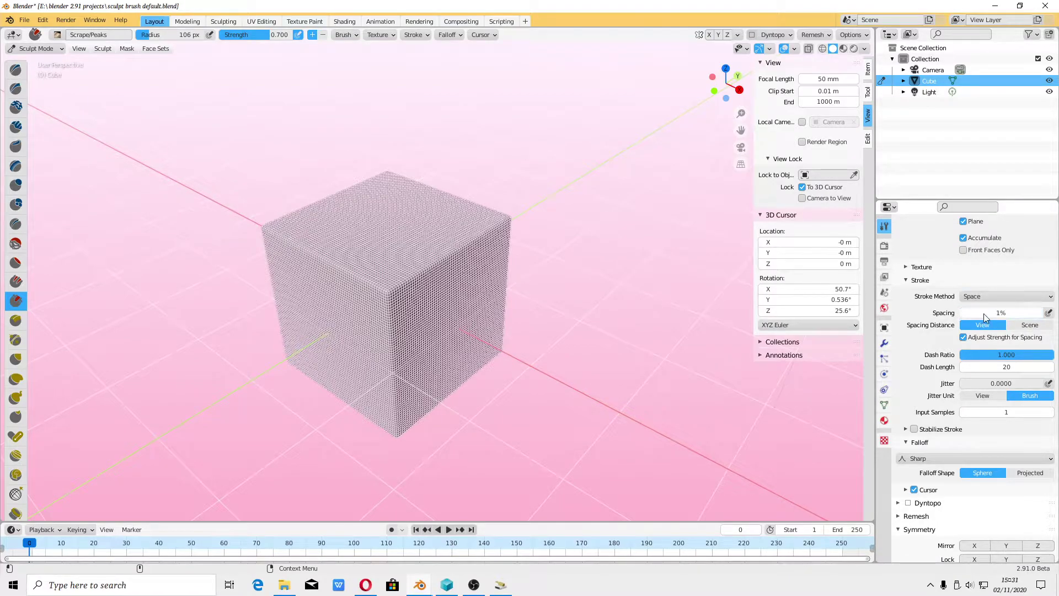
left_click(982, 396)
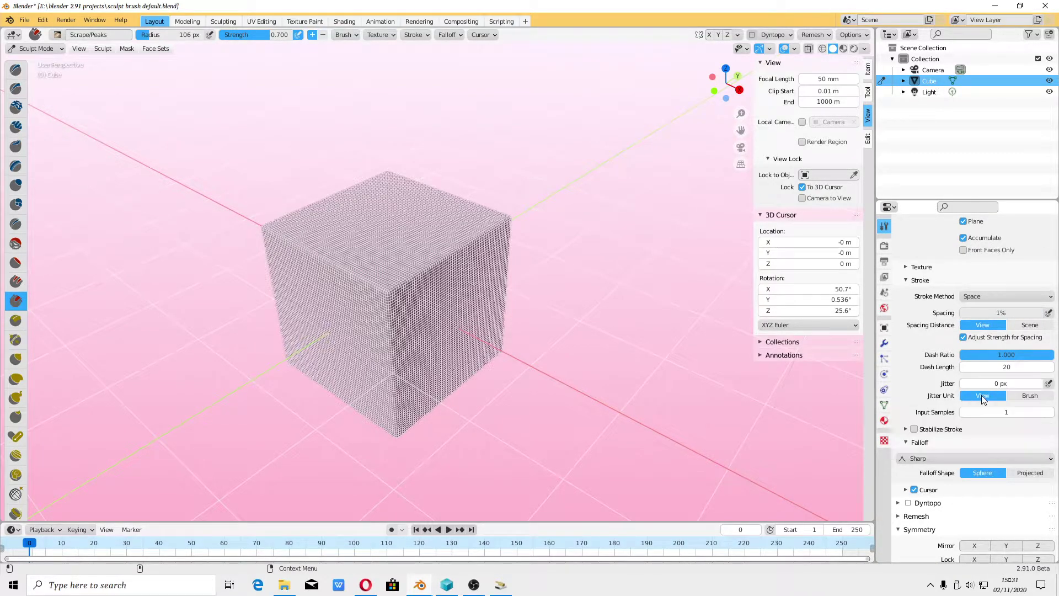
left_click(24, 20)
left_click(33, 93)
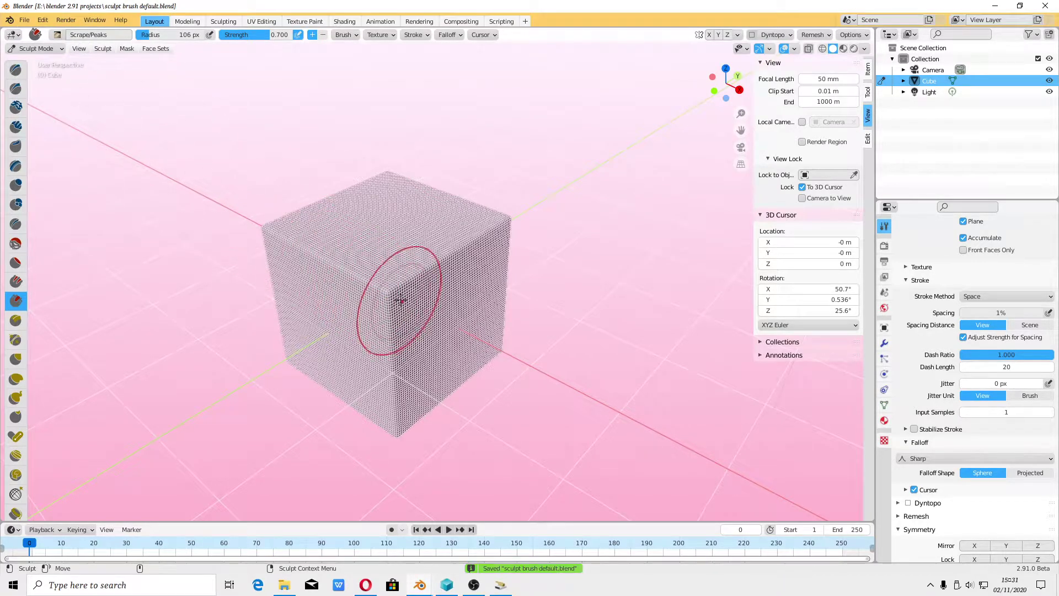
Scrape the cube's front corner and two more corners into flat facets, orbiting between strokes
left_click_drag(401, 300, 387, 321)
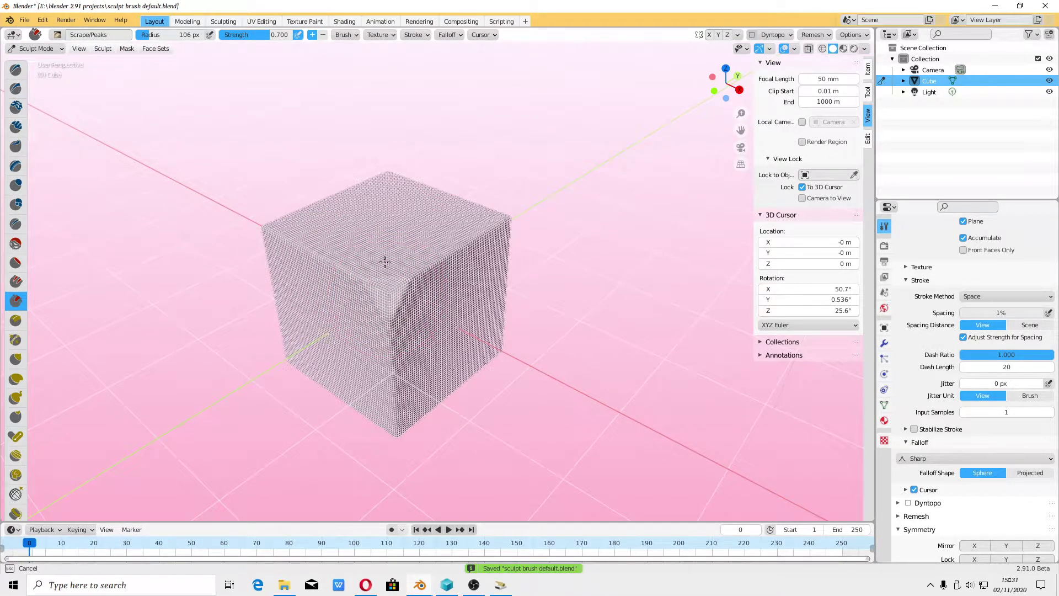
mouse_move(385, 261)
left_mouse_down()
mouse_move(386, 309)
mouse_move(343, 255)
left_mouse_up()
left_click_drag(437, 274, 391, 355)
middle_click_drag(390, 355, 497, 362)
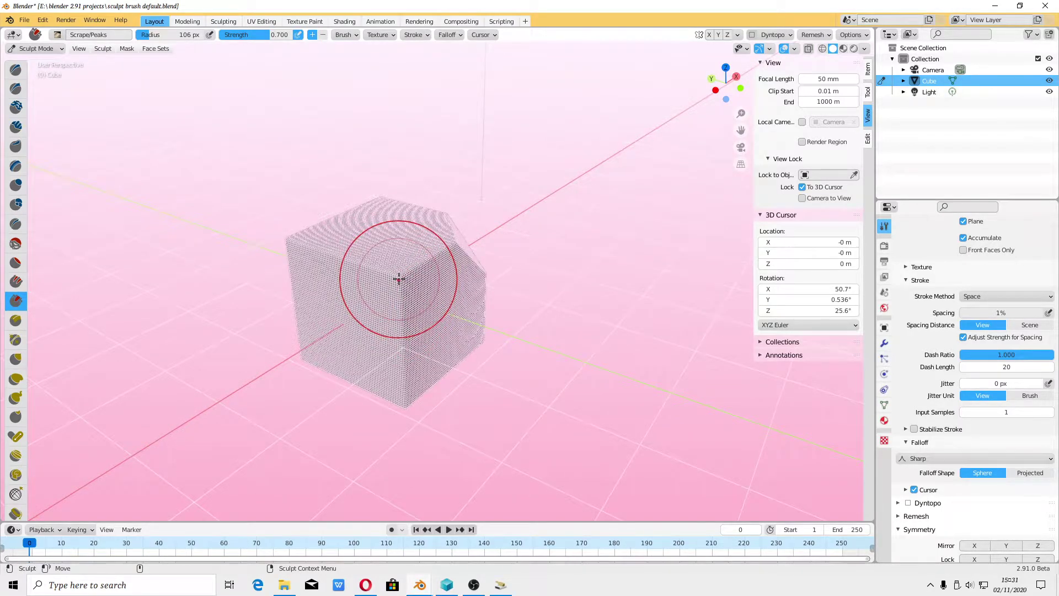
left_click_drag(403, 287, 398, 263)
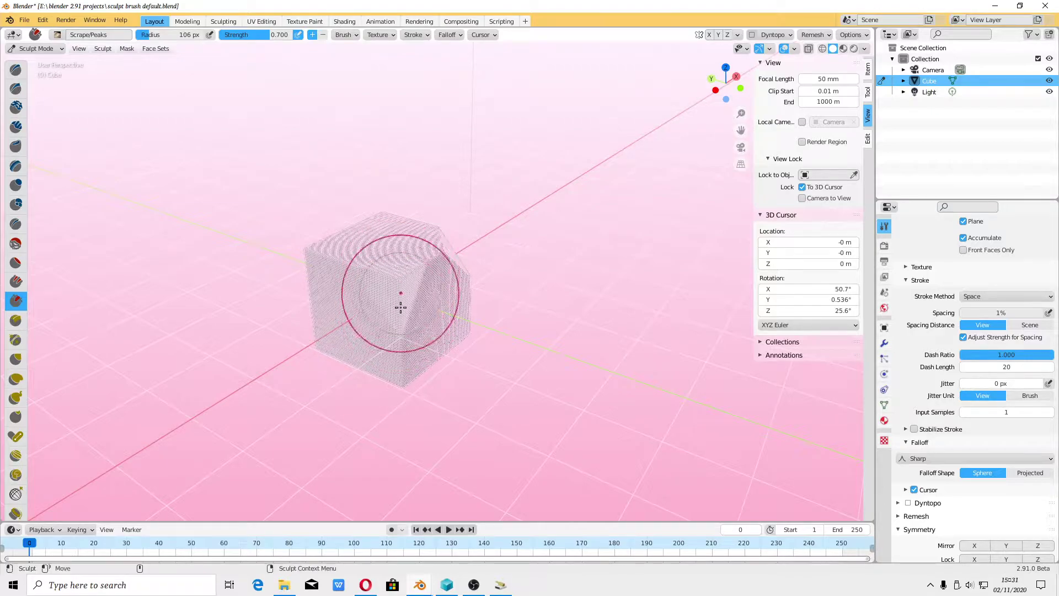
left_click_drag(402, 303, 402, 261)
Scrape the corner facing the view and a stroke across the cube's middle
middle_click_drag(401, 261, 372, 367)
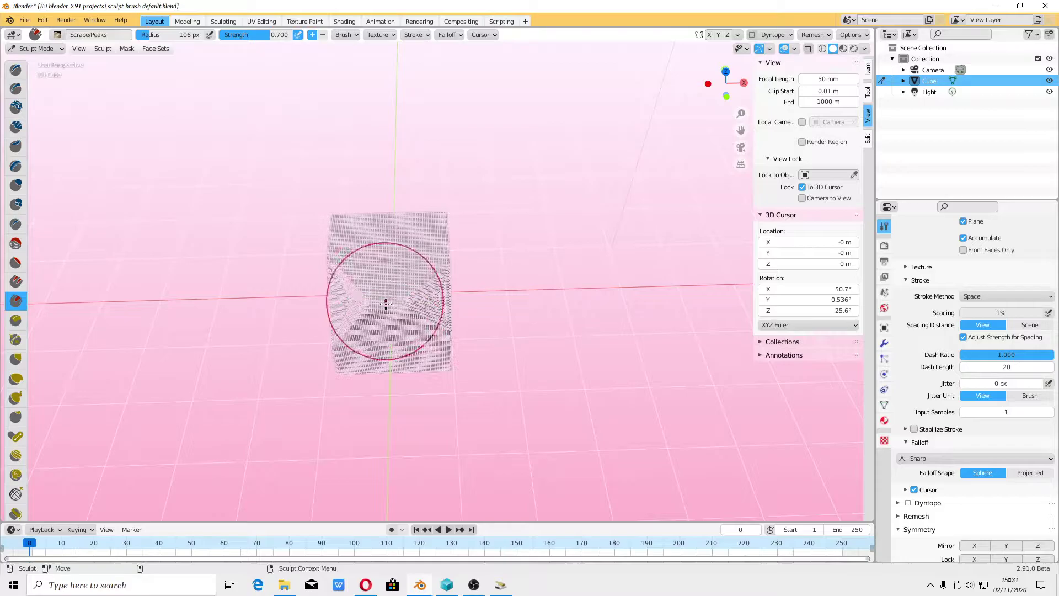
left_click_drag(386, 313, 376, 331)
scroll(390, 349, "up", 5)
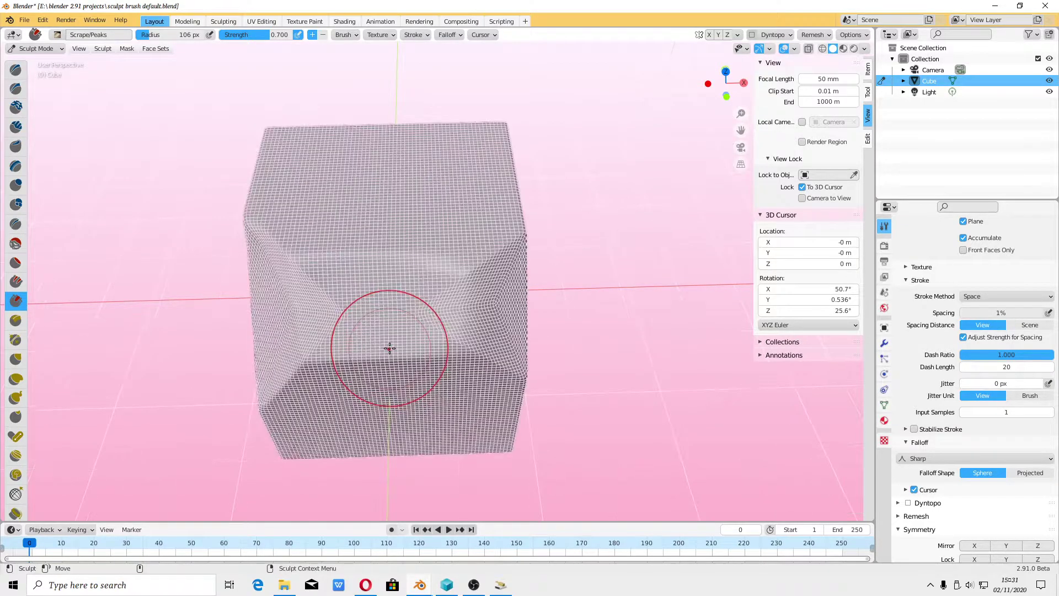
mouse_move(390, 350)
middle_mouse_down()
mouse_move(418, 342)
mouse_move(408, 339)
middle_mouse_up()
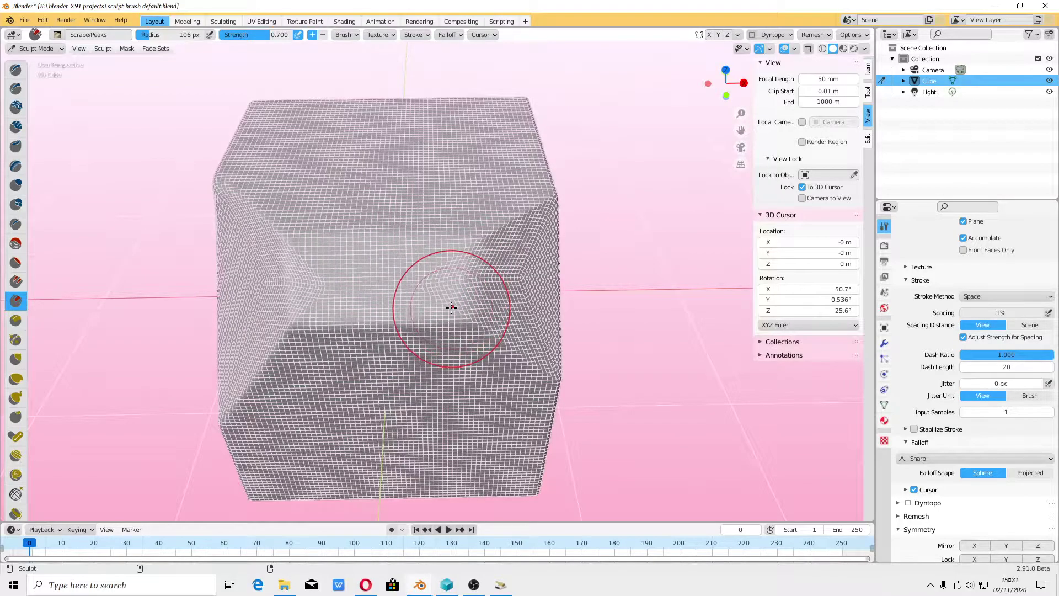
left_click_drag(432, 302, 343, 296)
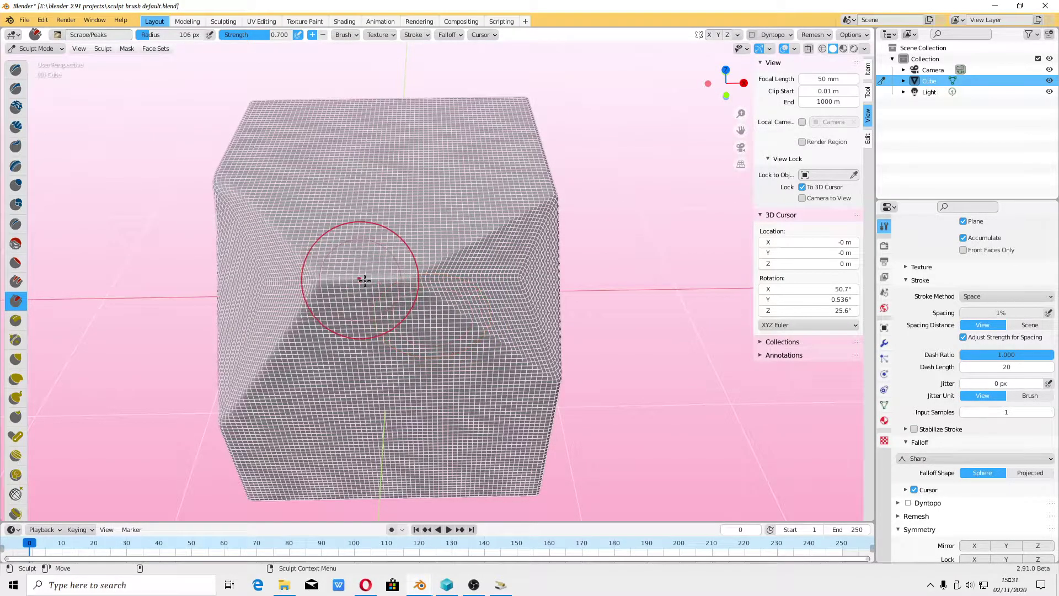
scroll(967, 399, "up", 3)
Set the brush Normal Radius to 0.338 and Strength to 1.000
scroll(976, 386, "up", 3)
scroll(985, 370, "up", 3)
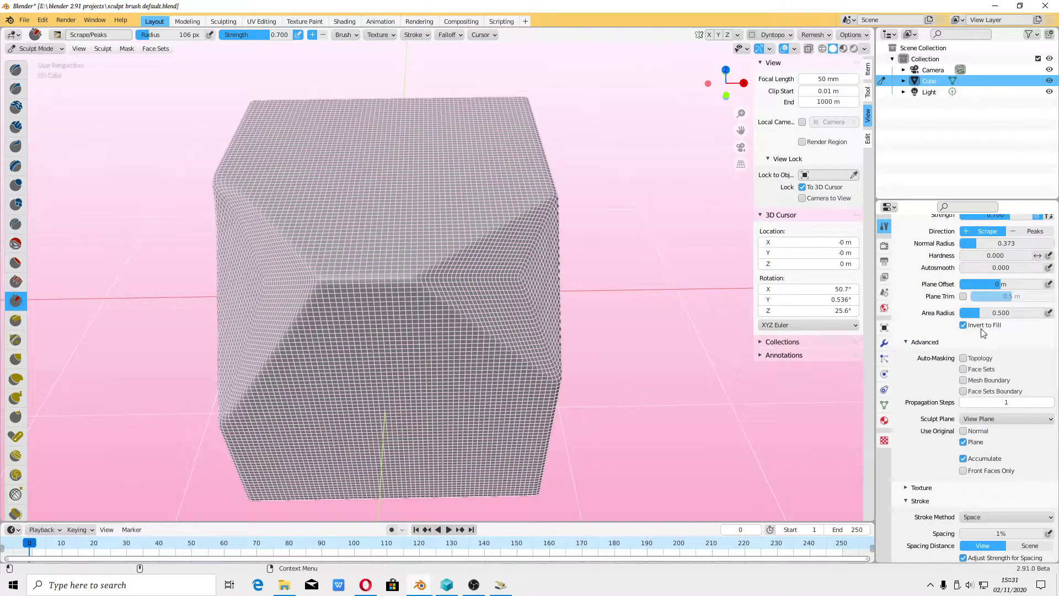
scroll(990, 359, "up", 3)
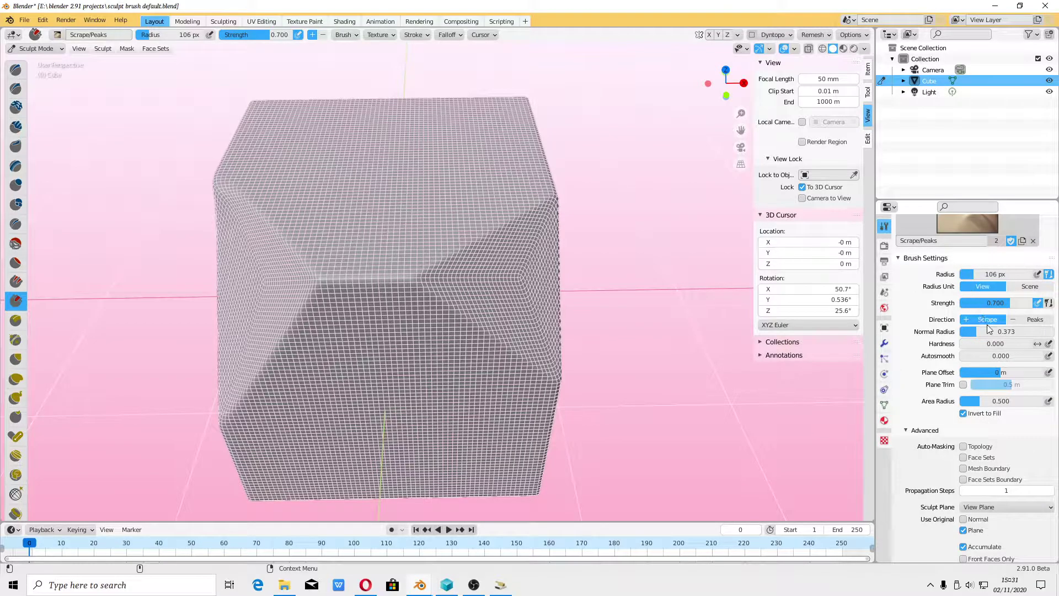
left_click_drag(991, 331, 1032, 305)
scroll(472, 260, "down", 2)
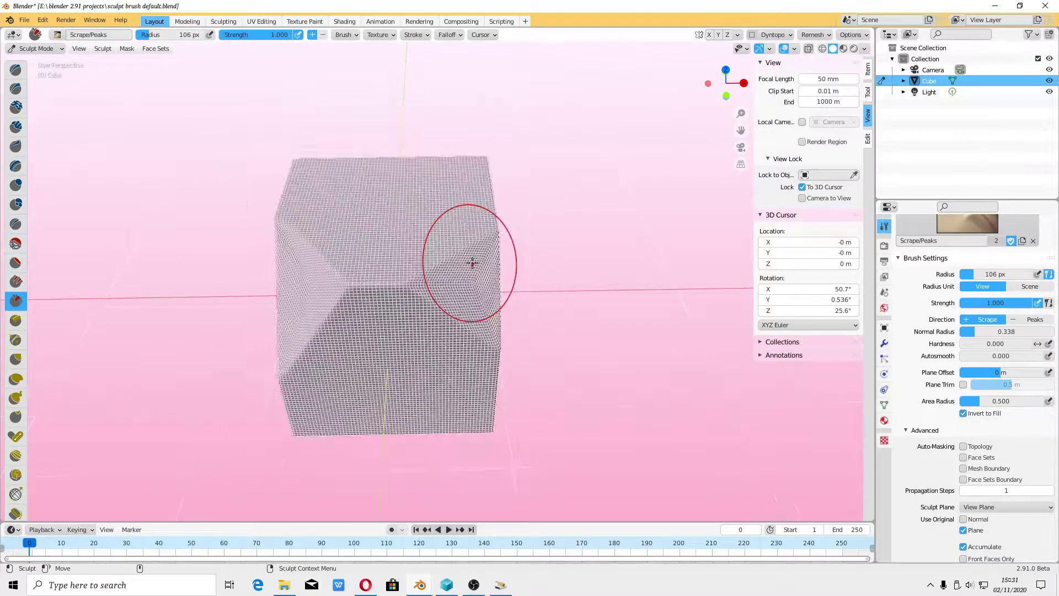
scroll(383, 297, "down", 1)
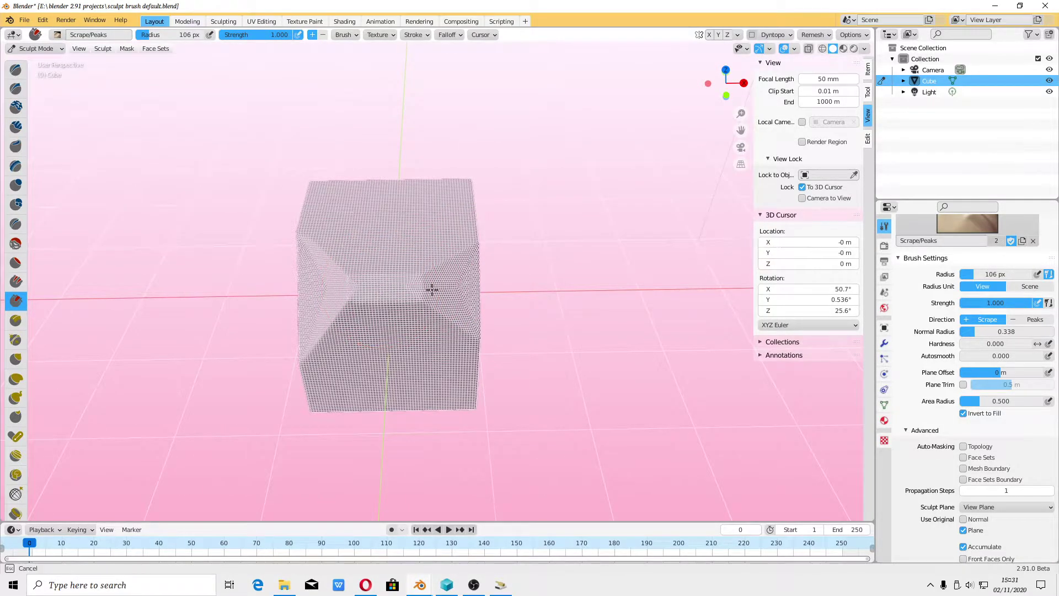
Orbit down to a top corner and scrape the cube's front corner flat
mouse_move(331, 337)
middle_mouse_down()
mouse_move(460, 290)
mouse_move(449, 307)
mouse_move(449, 248)
mouse_move(405, 283)
mouse_move(407, 301)
middle_mouse_up()
scroll(449, 307, "up", 5)
scroll(370, 252, "up", 2)
scroll(359, 255, "down", 2)
scroll(403, 264, "down", 3)
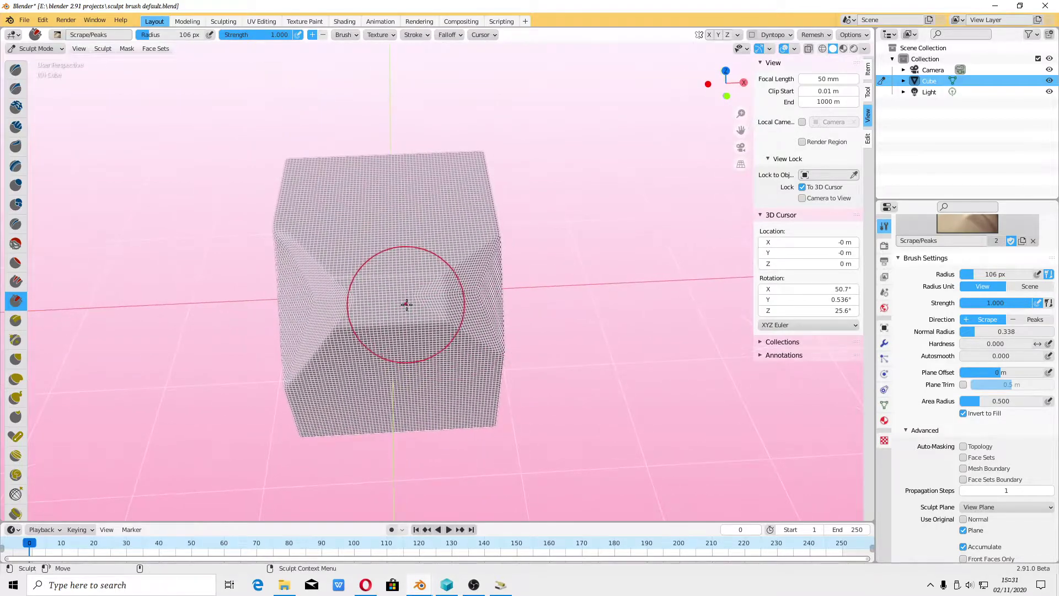
scroll(402, 339, "down", 2)
mouse_move(402, 338)
middle_mouse_down()
mouse_move(461, 319)
mouse_move(473, 272)
mouse_move(378, 290)
middle_mouse_up()
scroll(382, 298, "up", 1)
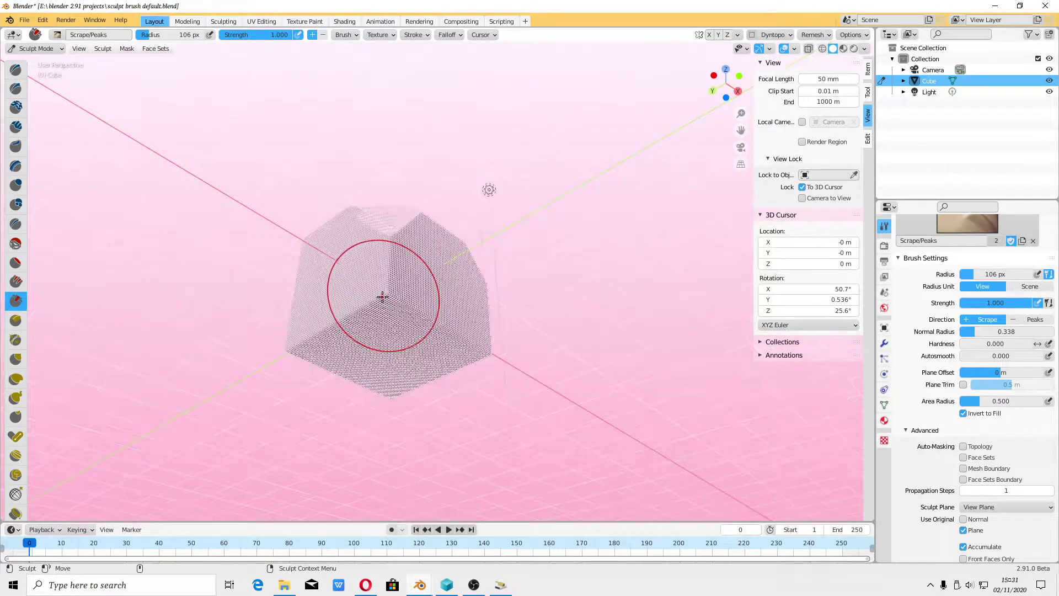
left_click_drag(377, 298, 388, 283)
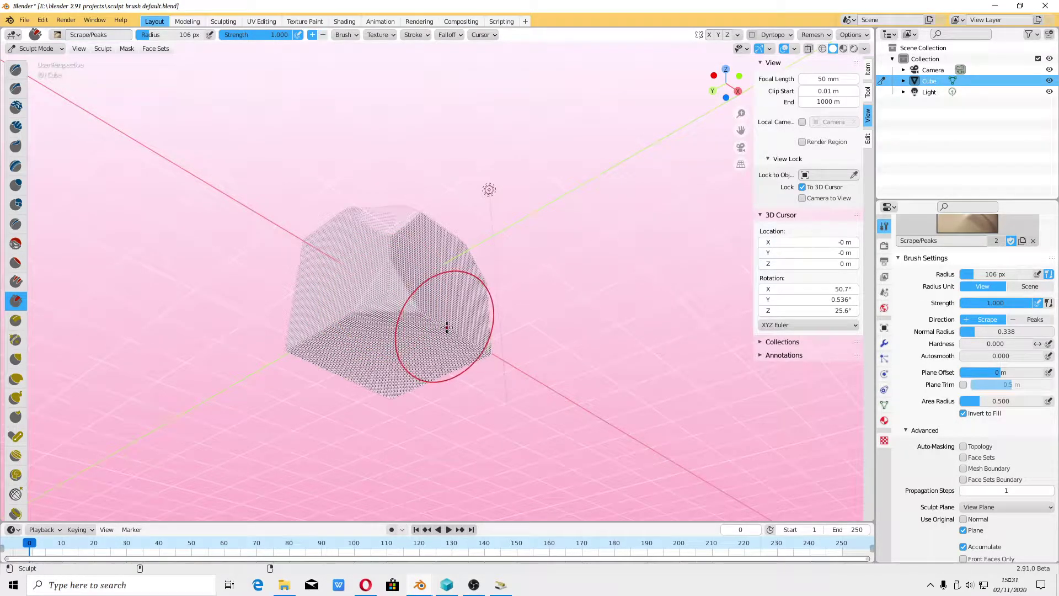
middle_click_drag(415, 315, 465, 369)
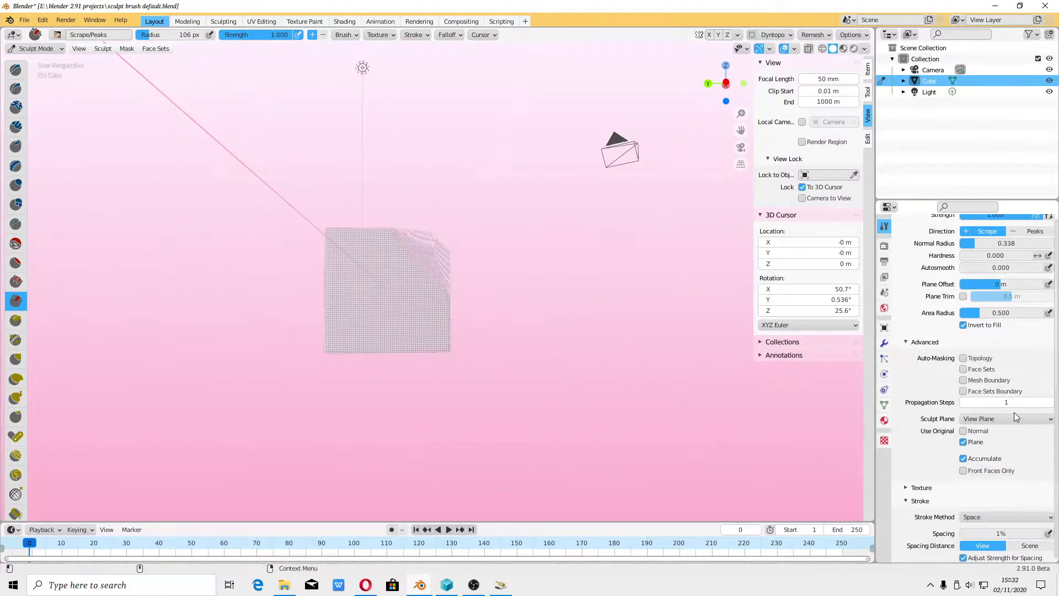
Switch the brush Falloff Shape to Projected
scroll(1015, 441, "down", 7)
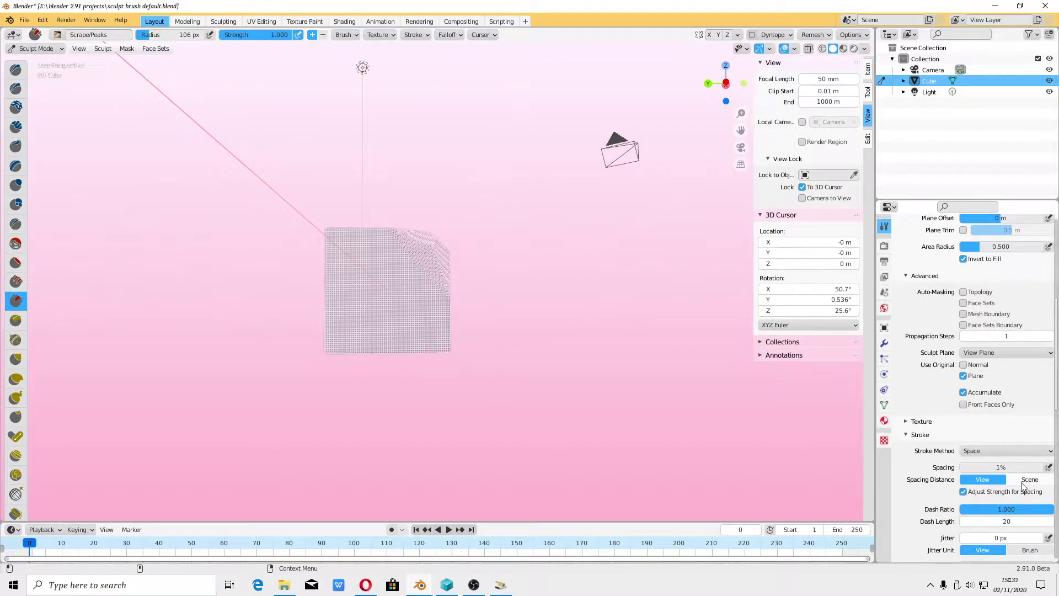
scroll(1022, 485, "down", 4)
scroll(1019, 544, "down", 4)
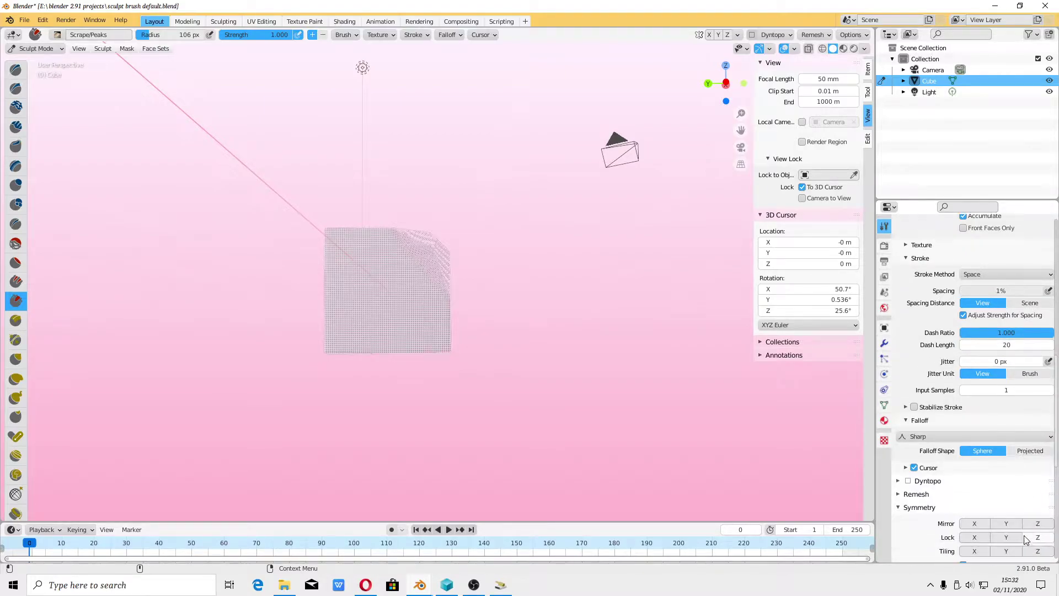
left_click(1029, 451)
Scrape the cube's lower-right corner, then fill the carved hollow back out
left_click_drag(450, 352, 456, 353)
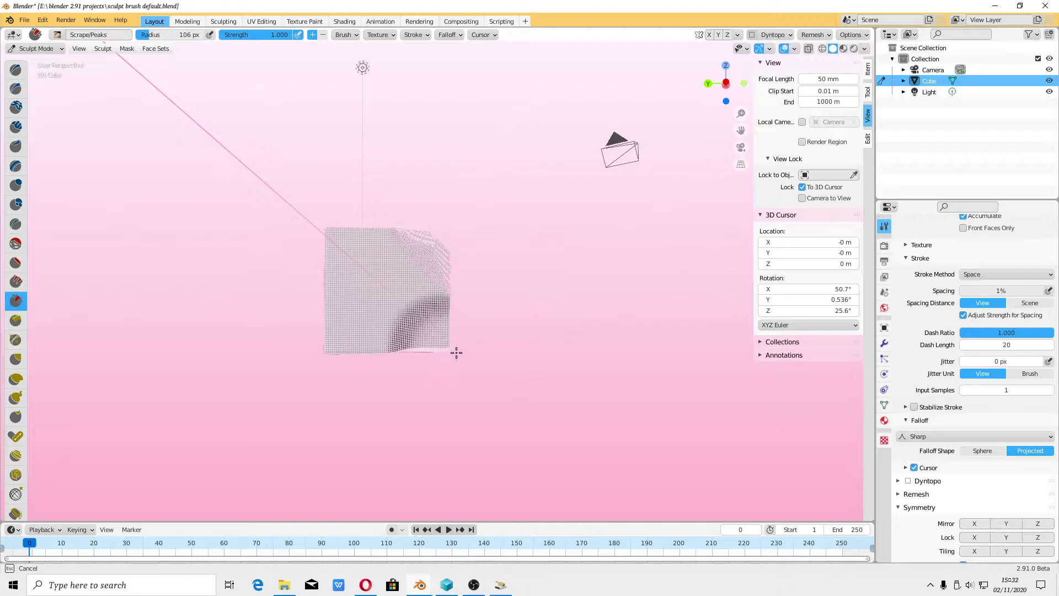
middle_click_drag(456, 353, 431, 366)
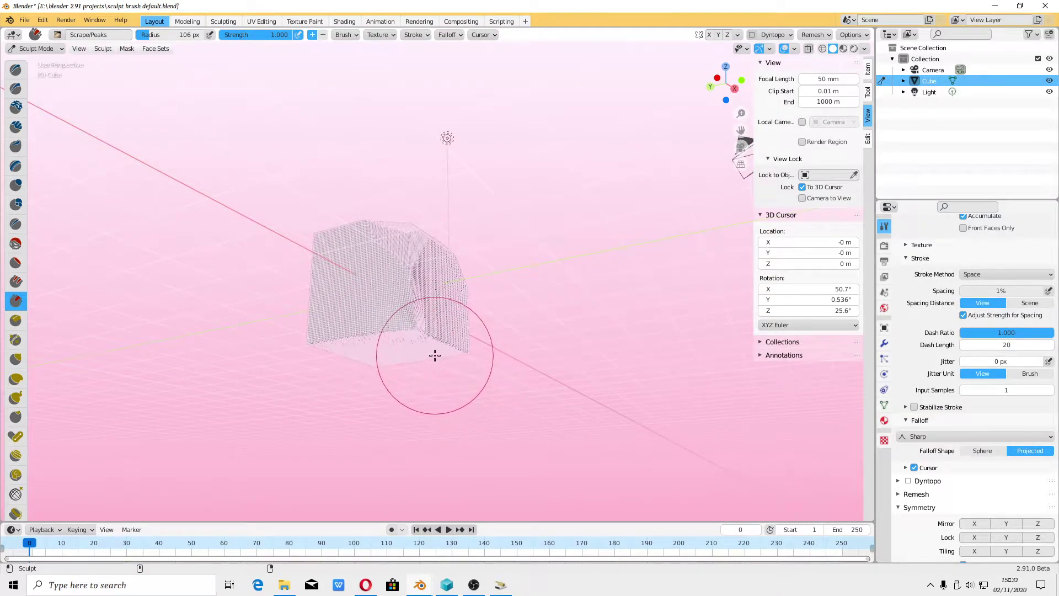
left_click_drag(398, 321, 413, 354)
scroll(414, 354, "up", 1)
scroll(414, 355, "up", 1)
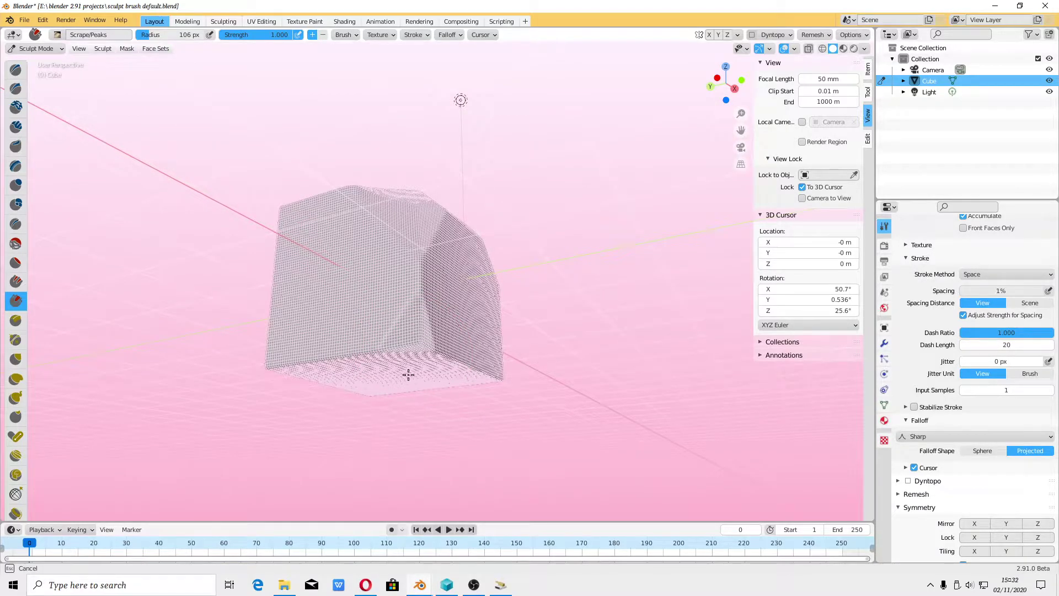
Scrape a flat facet into the cube's front edge and set Falloff Shape to Sphere
middle_click_drag(408, 374, 402, 371)
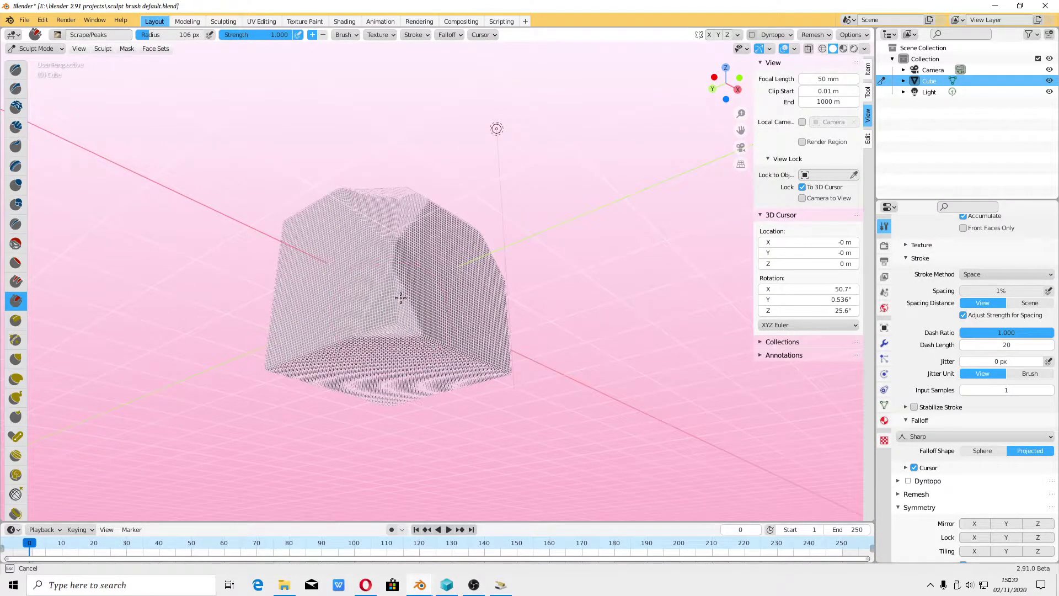
left_click_drag(400, 298, 394, 316)
middle_click_drag(435, 354, 444, 343)
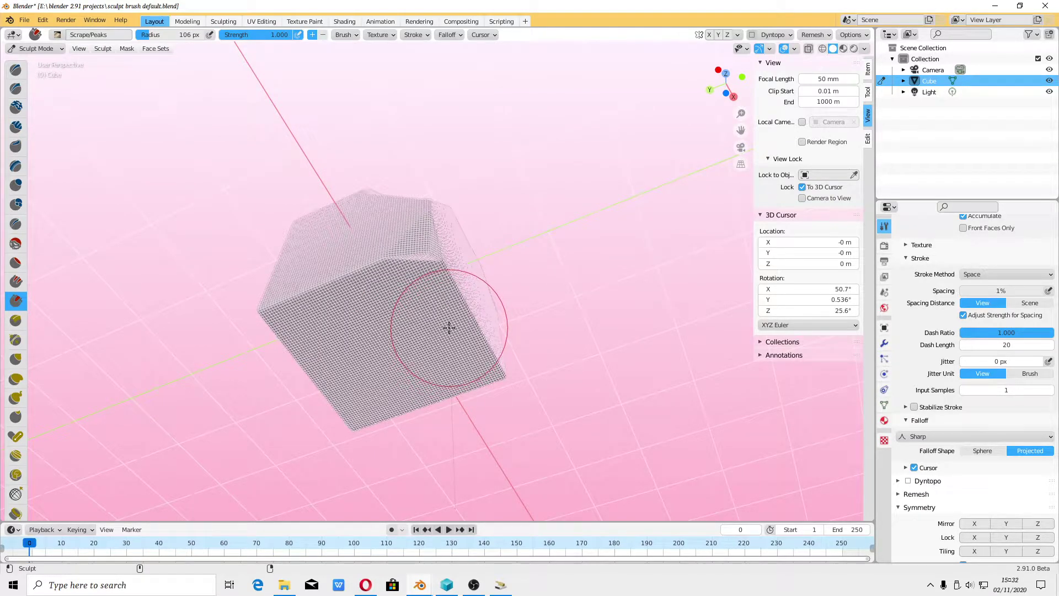
left_click(983, 453)
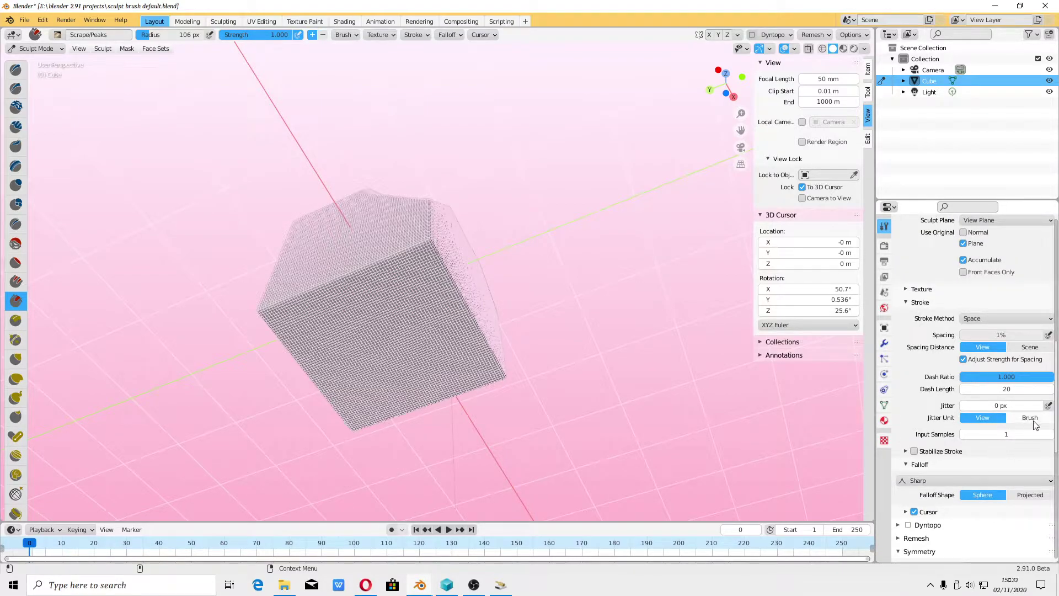
Snap and orbit the view, then scrape bevels across the cube's left edge and front face
scroll(986, 453, "up", 5)
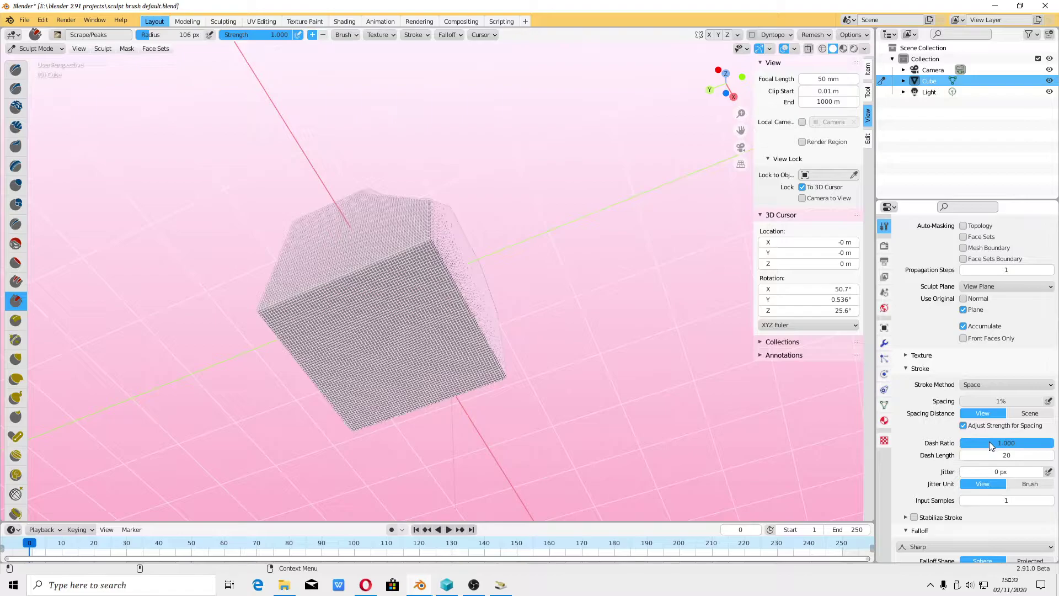
scroll(989, 441, "up", 3)
scroll(991, 454, "up", 2)
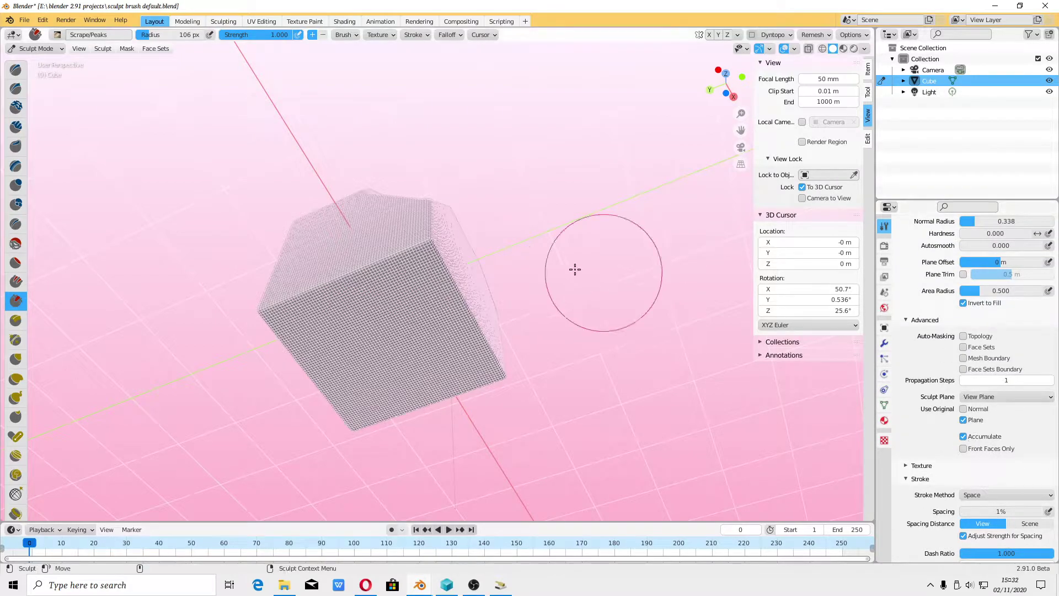
mouse_move(491, 307)
middle_mouse_down()
mouse_move(509, 376)
mouse_move(539, 371)
mouse_move(529, 386)
mouse_move(402, 359)
mouse_move(409, 346)
middle_mouse_up()
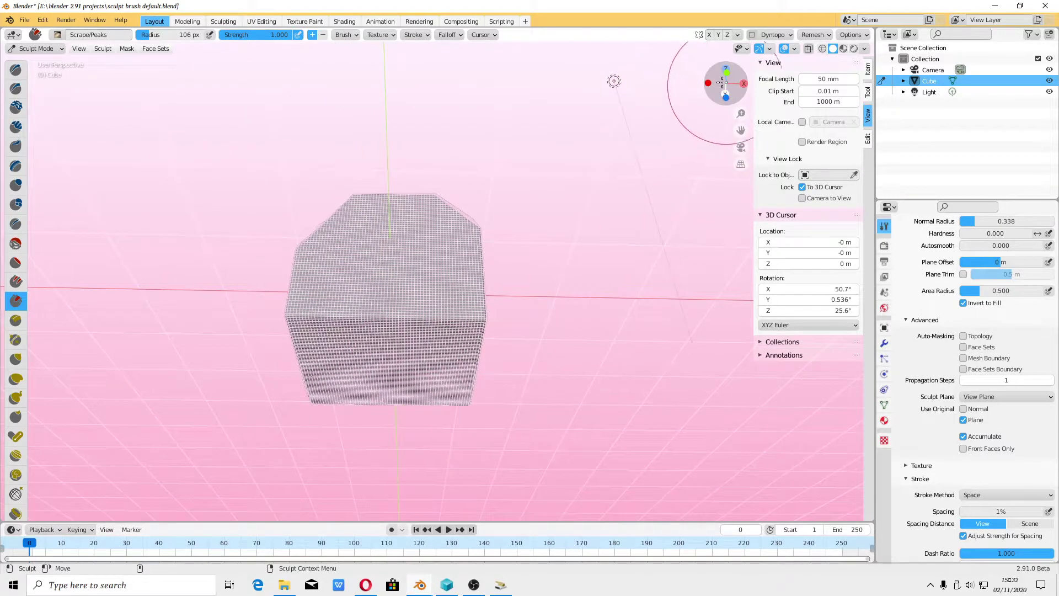
left_click(726, 98)
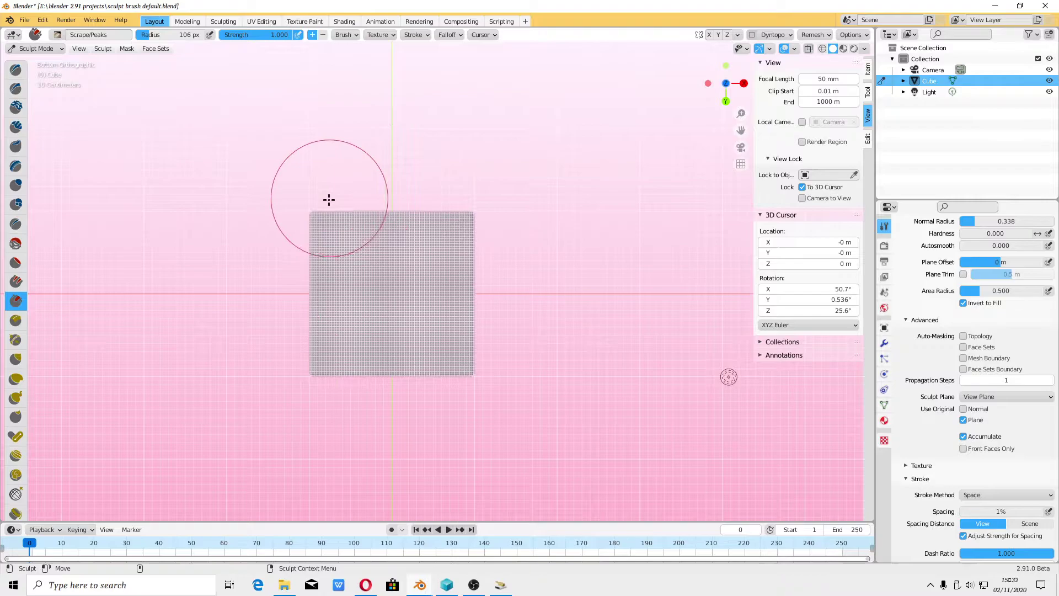
mouse_move(328, 199)
middle_mouse_down()
mouse_move(411, 265)
mouse_move(416, 306)
middle_mouse_up()
left_click_drag(290, 288, 472, 304)
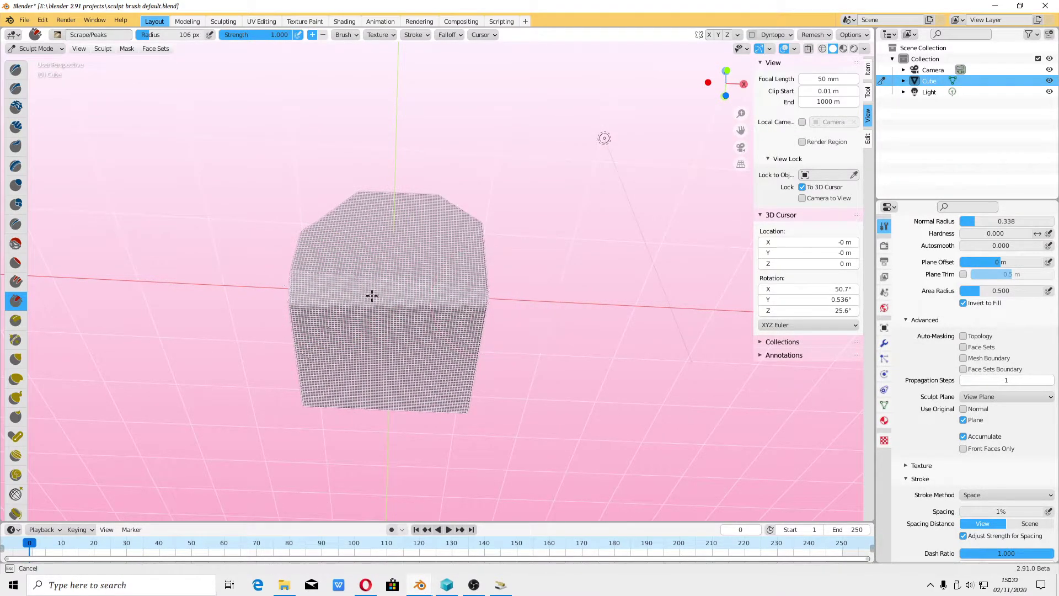
left_click_drag(372, 296, 439, 298)
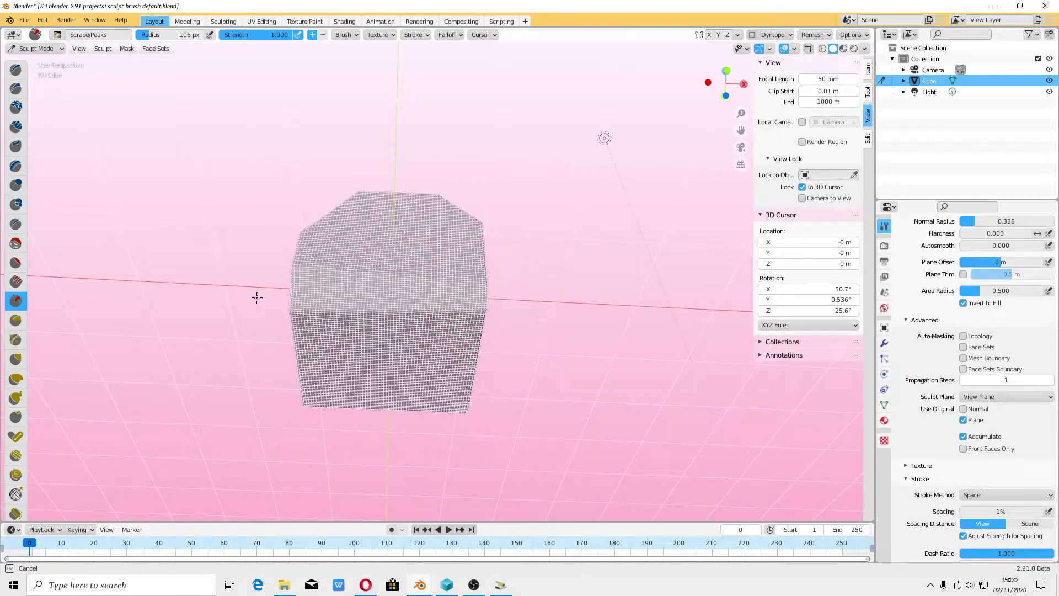
mouse_move(255, 296)
middle_mouse_down()
mouse_move(541, 354)
mouse_move(551, 329)
mouse_move(603, 354)
mouse_move(603, 335)
mouse_move(534, 319)
middle_mouse_up()
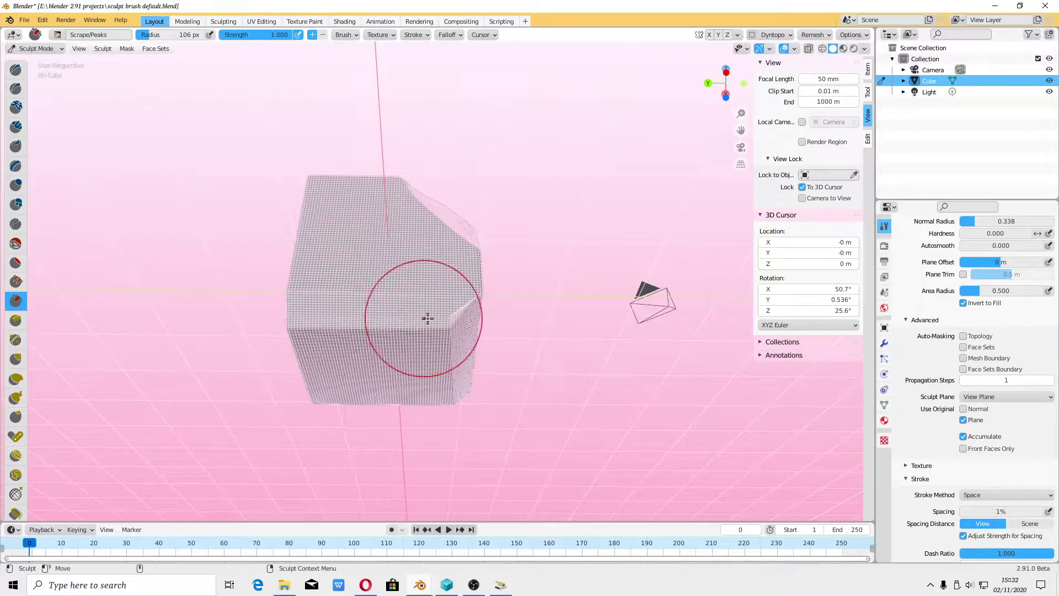
Scrape the cube's inner edge and top corner into flat facets
scroll(449, 358, "up", 5)
mouse_move(433, 336)
middle_mouse_down()
mouse_move(422, 344)
mouse_move(398, 319)
mouse_move(377, 332)
middle_mouse_up()
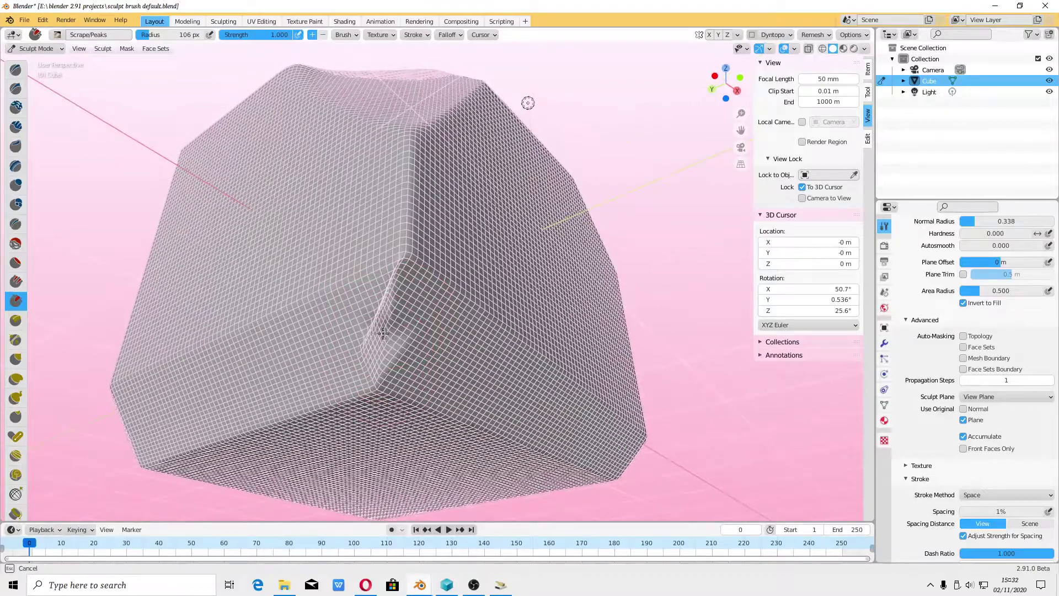
mouse_move(383, 333)
left_mouse_down()
mouse_move(421, 191)
mouse_move(402, 208)
left_mouse_up()
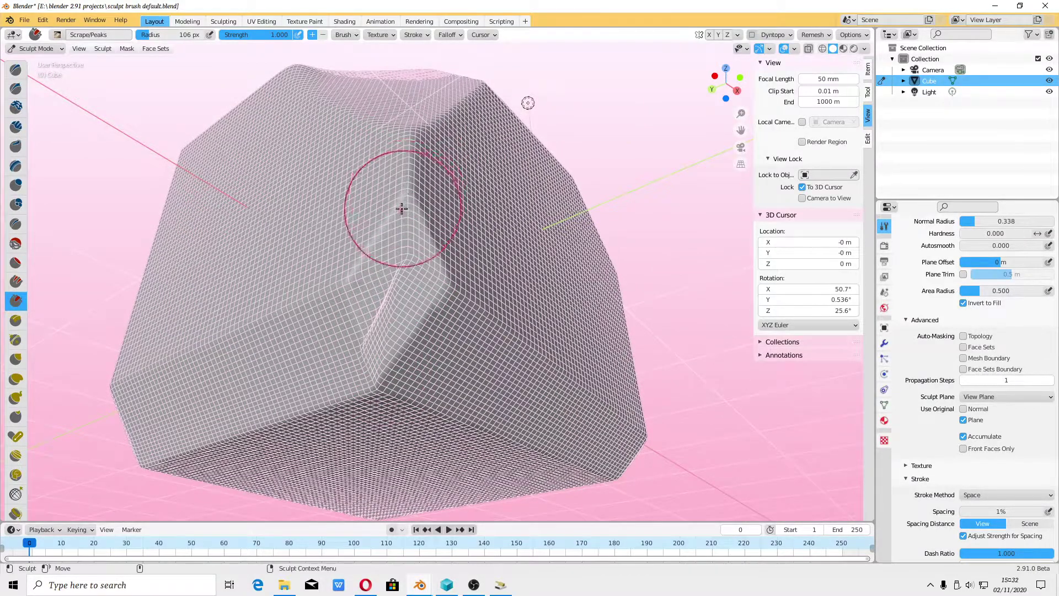
scroll(419, 232, "down", 3)
scroll(397, 323, "down", 2)
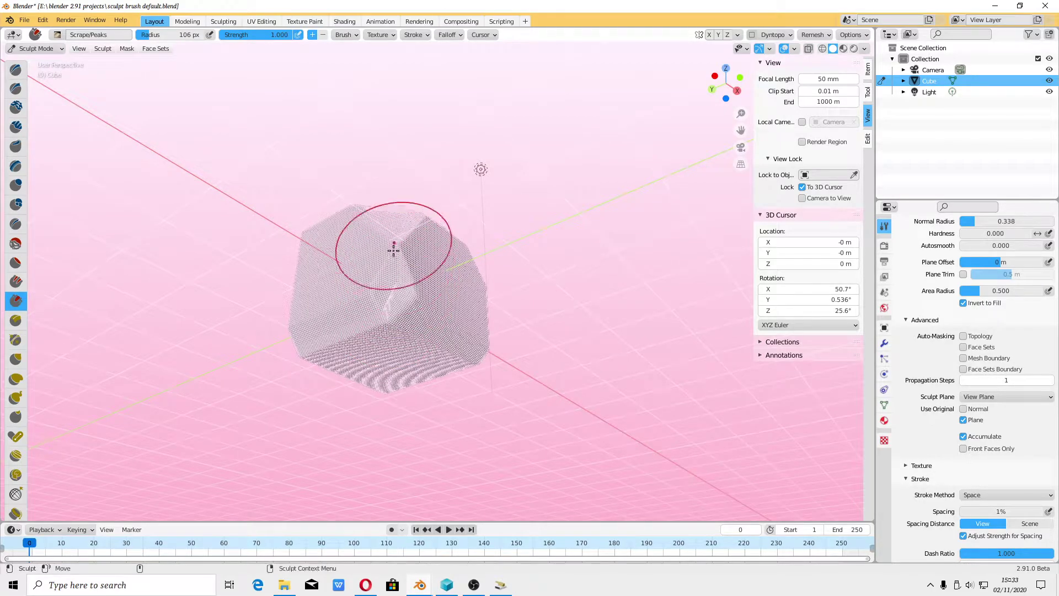
left_click_drag(394, 251, 397, 276)
Scrape the cube's front corner flat from a new viewing angle
mouse_move(413, 345)
middle_mouse_down()
mouse_move(532, 416)
mouse_move(425, 329)
middle_mouse_up()
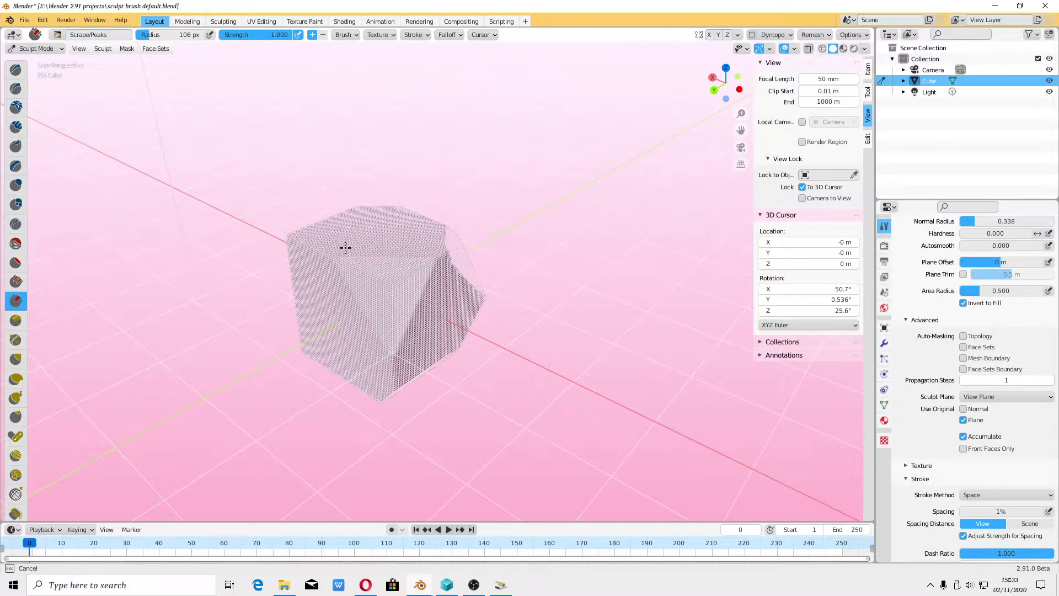
mouse_move(398, 245)
middle_mouse_down()
mouse_move(510, 357)
mouse_move(390, 299)
middle_mouse_up()
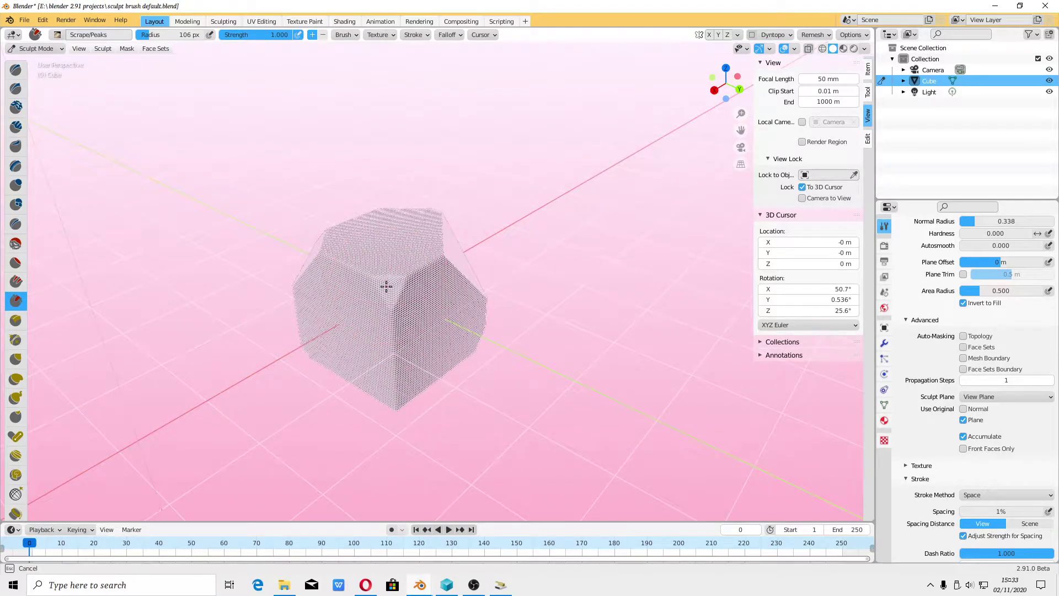
left_click_drag(386, 285, 399, 288)
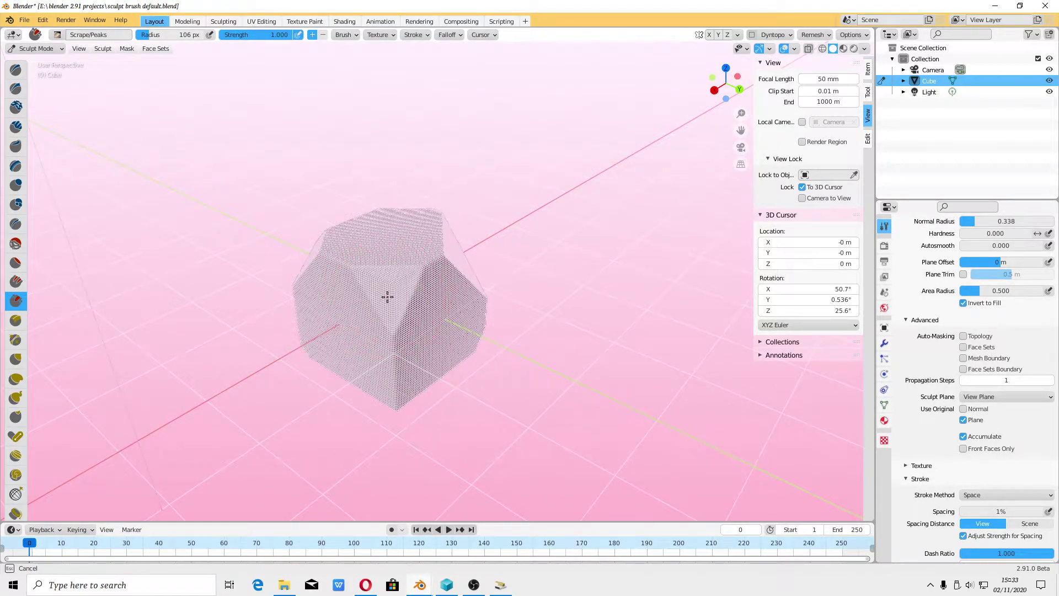
mouse_move(394, 320)
middle_mouse_down()
mouse_move(378, 348)
mouse_move(494, 342)
mouse_move(489, 315)
mouse_move(465, 321)
mouse_move(407, 292)
middle_mouse_up()
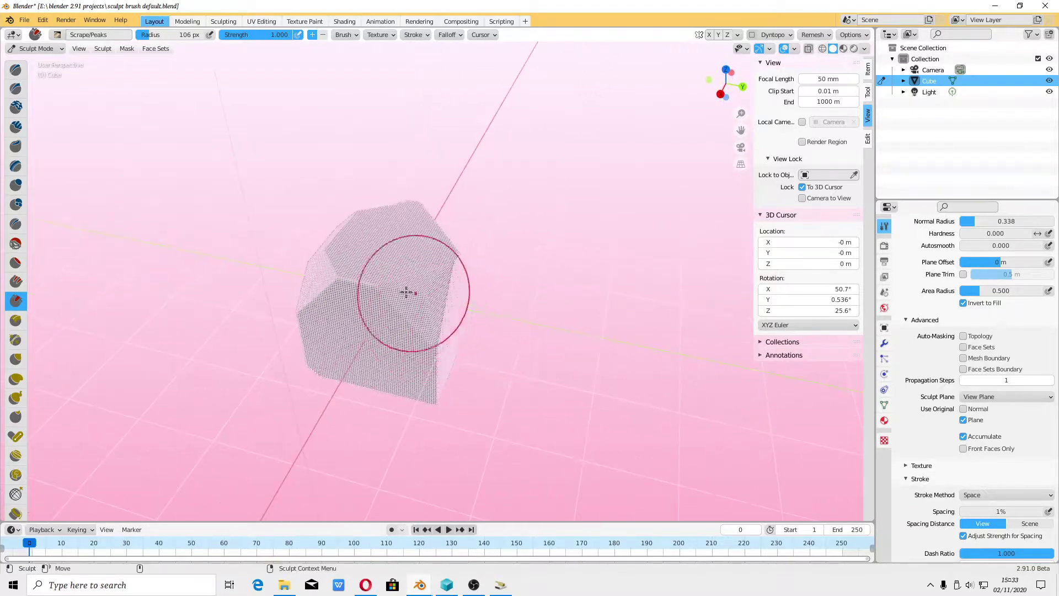
mouse_move(439, 373)
middle_mouse_down()
mouse_move(423, 390)
mouse_move(386, 334)
middle_mouse_up()
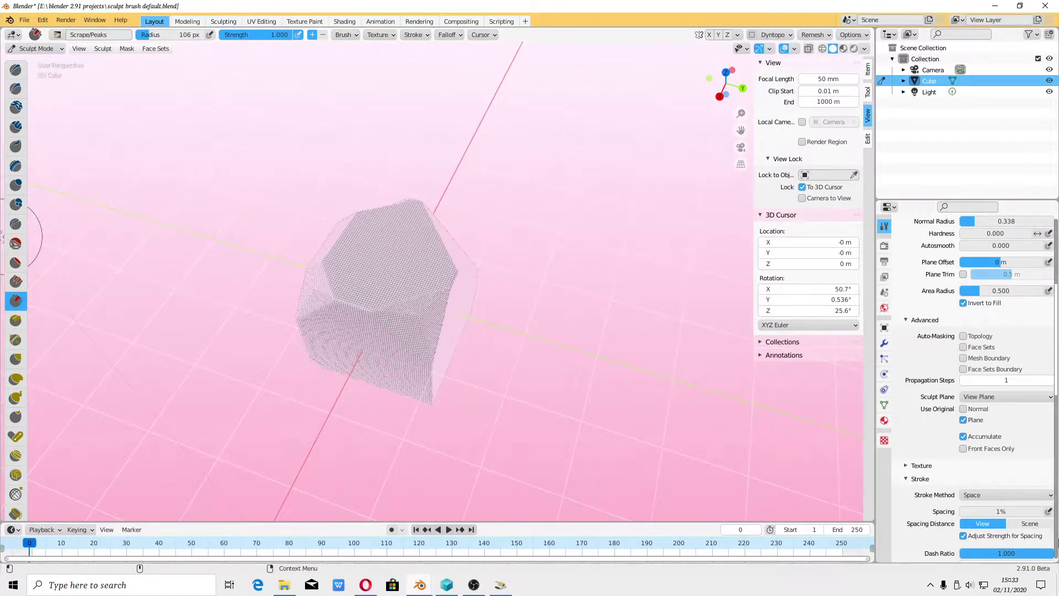
Switch the brush Direction to Peaks in Brush Settings
scroll(1008, 494, "down", 1)
scroll(1008, 494, "down", 1)
scroll(1007, 486, "up", 4)
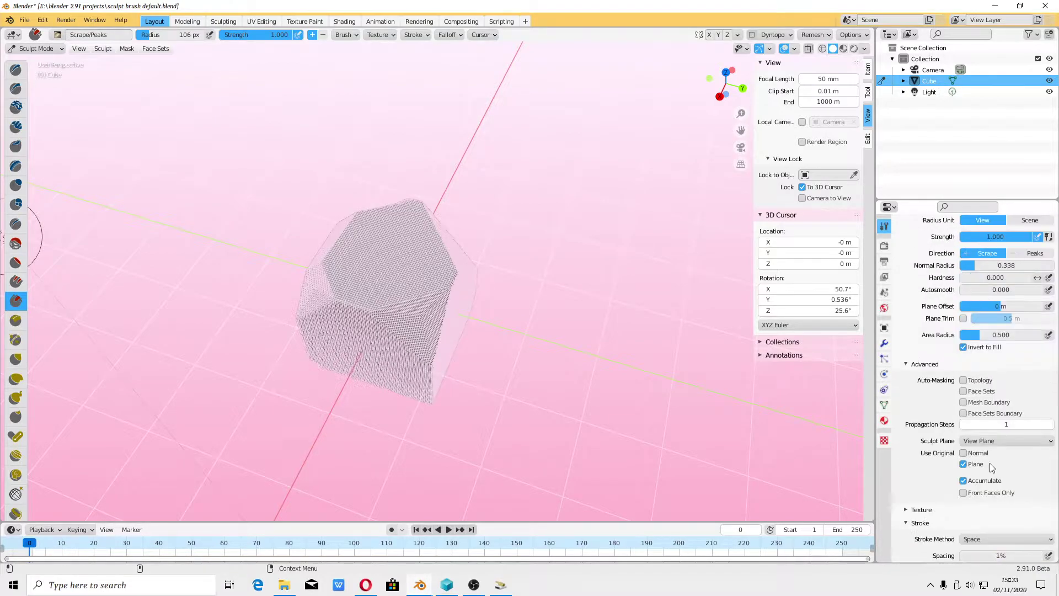
scroll(1005, 469, "up", 5)
left_click(1017, 364)
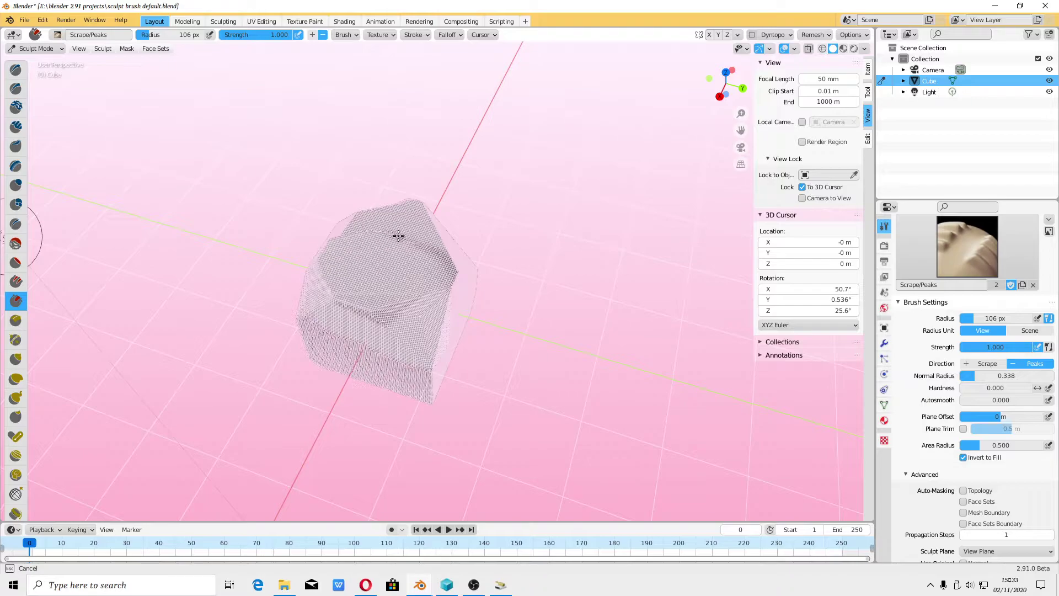
Drag a Peaks stroke along the cube's top edge to pull up a ridge
mouse_move(370, 359)
middle_mouse_down()
mouse_move(428, 331)
mouse_move(388, 342)
mouse_move(397, 294)
mouse_move(450, 288)
mouse_move(356, 310)
middle_mouse_up()
mouse_move(466, 291)
middle_mouse_down()
mouse_move(480, 314)
mouse_move(492, 279)
mouse_move(480, 265)
mouse_move(424, 265)
middle_mouse_up()
scroll(414, 272, "up", 2)
left_click_drag(443, 244, 403, 265)
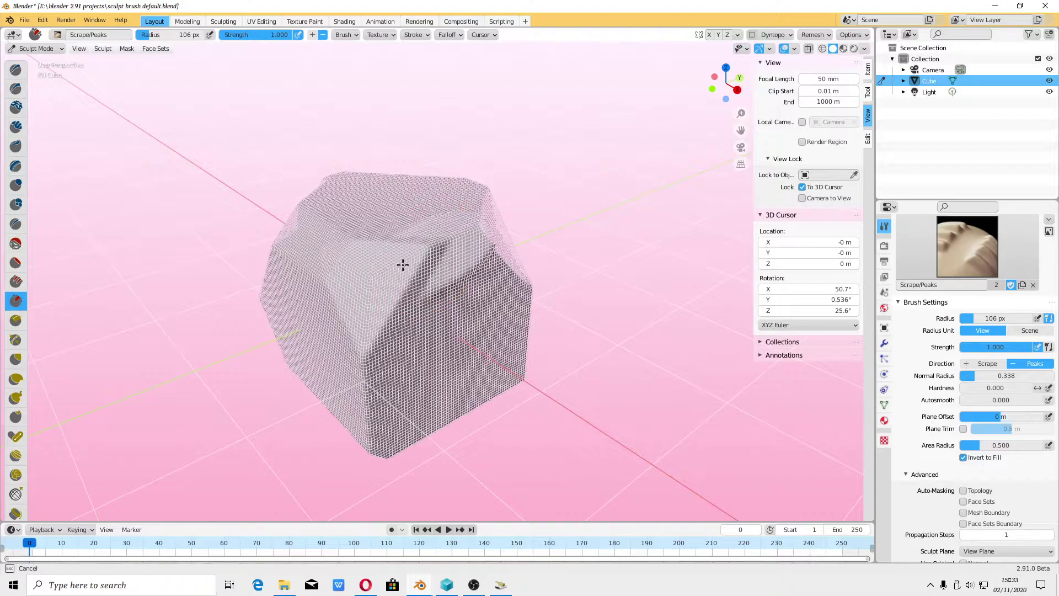
left_click_drag(480, 244, 436, 305)
mouse_move(398, 308)
middle_mouse_down()
mouse_move(408, 298)
mouse_move(397, 308)
middle_mouse_up()
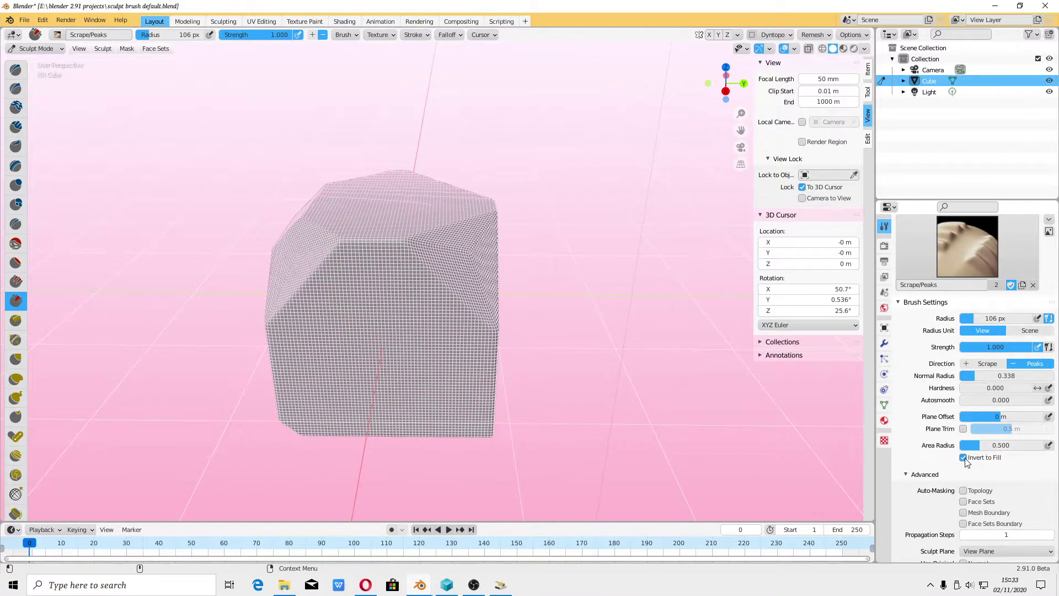
Set the brush Direction back to Scrape with Invert to Fill unchecked
left_click(991, 363)
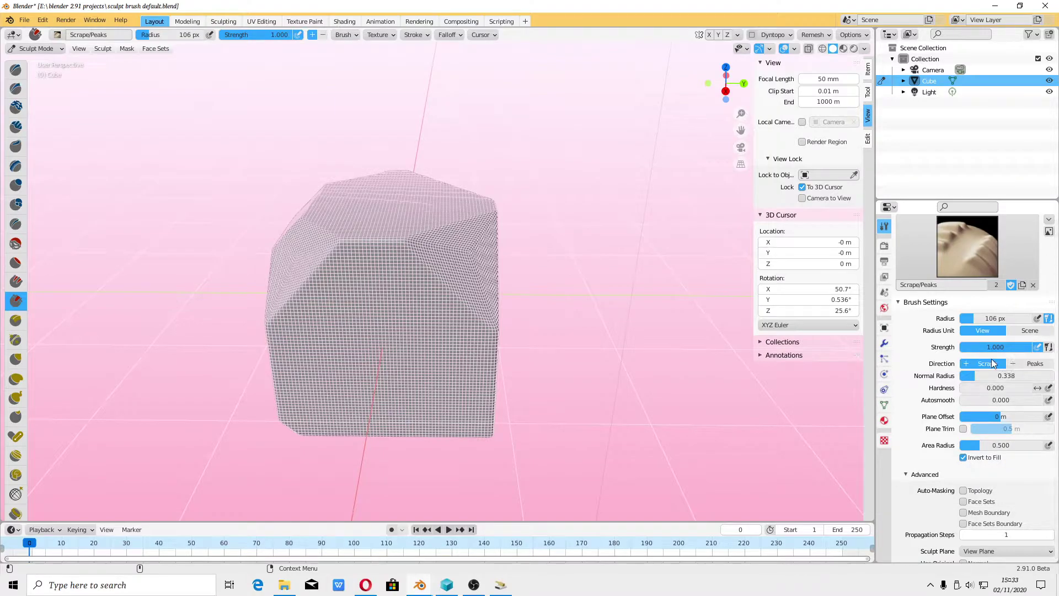
left_click(963, 457)
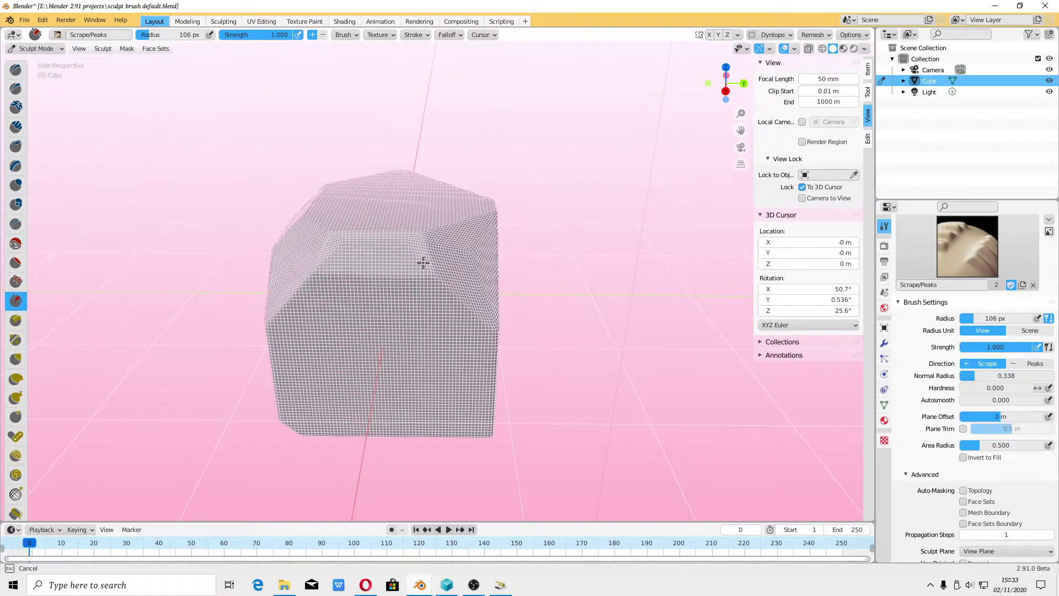
middle_click_drag(296, 271, 367, 297)
scroll(397, 292, "up", 3)
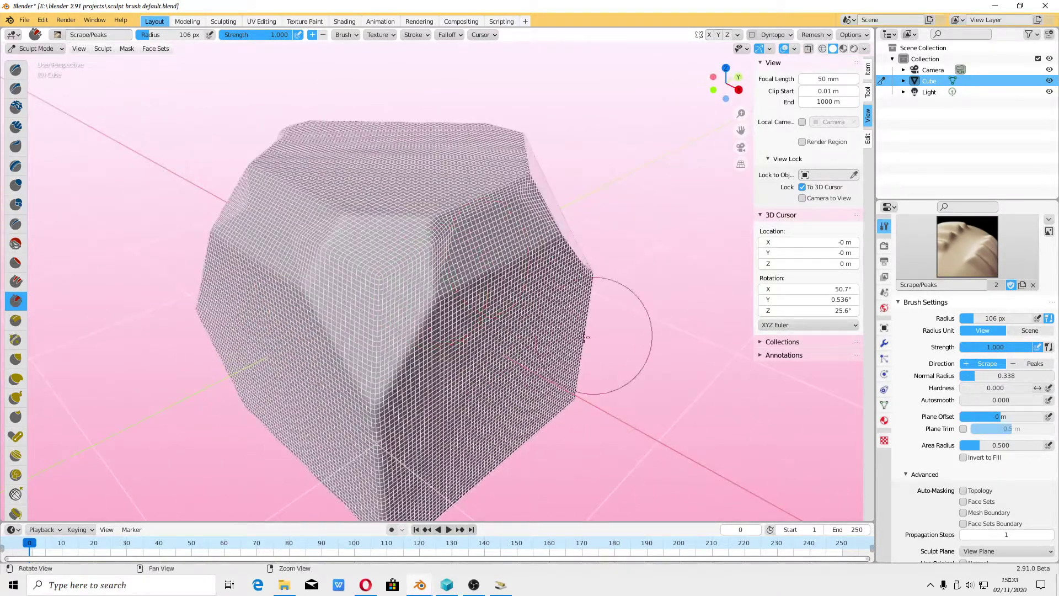
Scrape across the cube surface to add another flattened facet
middle_click_drag(584, 338, 490, 324)
scroll(456, 298, "down", 4)
left_click_drag(421, 274, 394, 259)
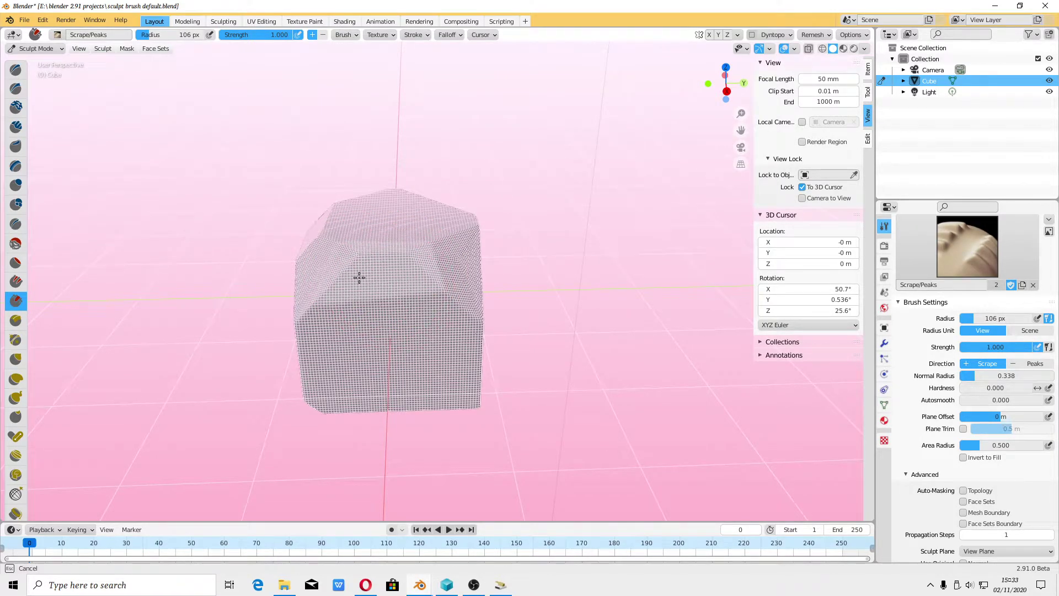
middle_click_drag(299, 286, 410, 319)
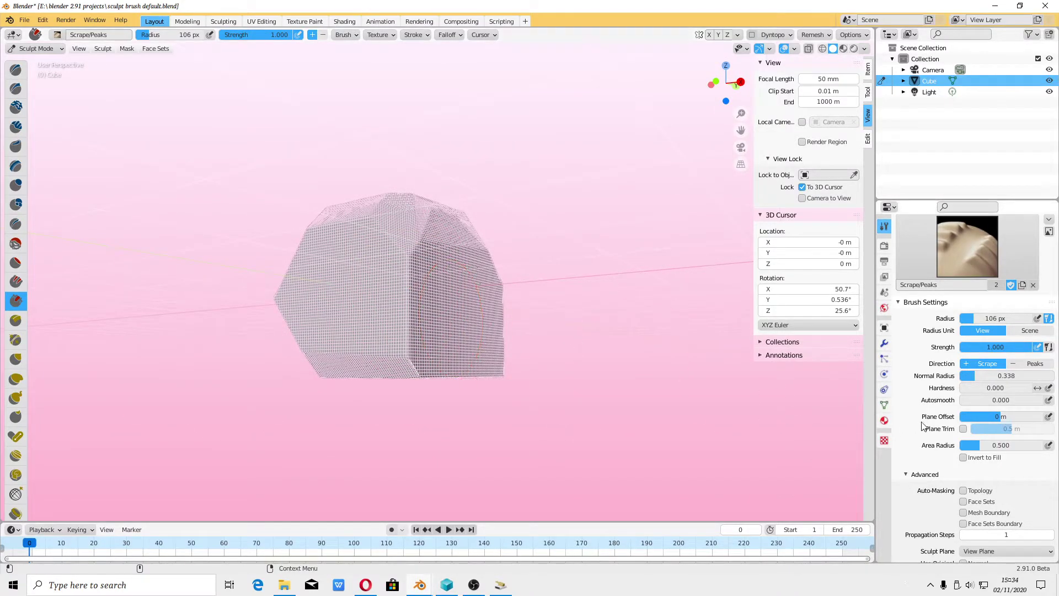
Enable Plane Trim and scrape the bottom and top of the cube
left_click(964, 430)
left_click_drag(429, 321, 406, 316)
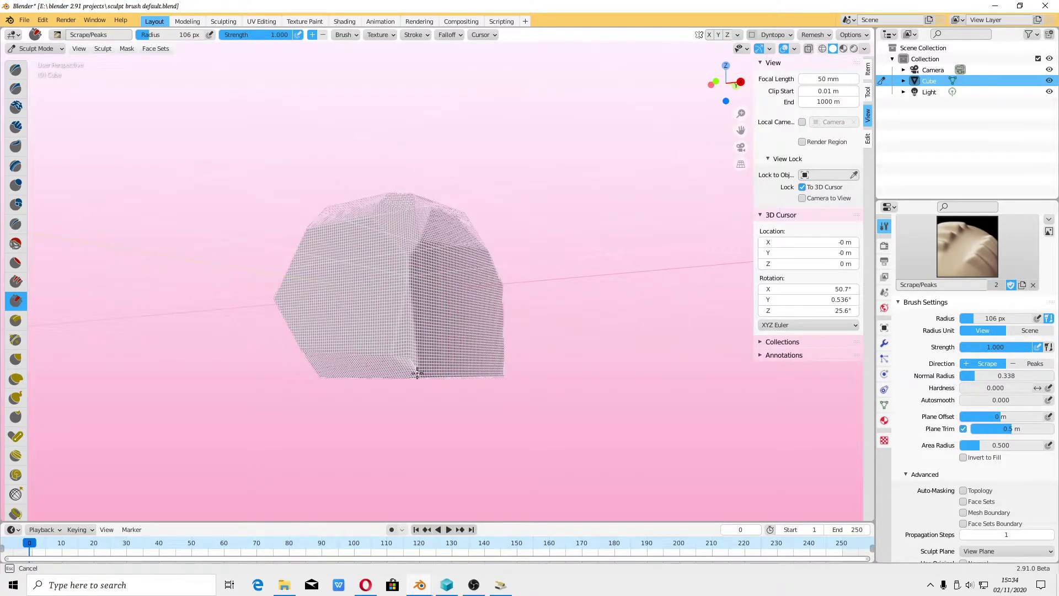
left_click_drag(418, 374, 402, 310)
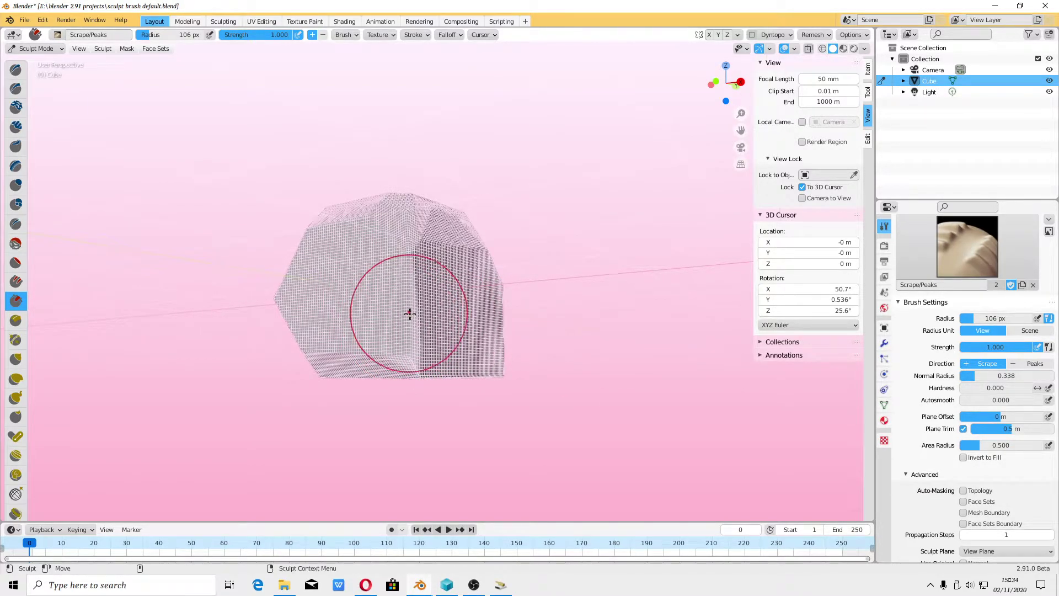
left_click_drag(407, 350, 418, 272)
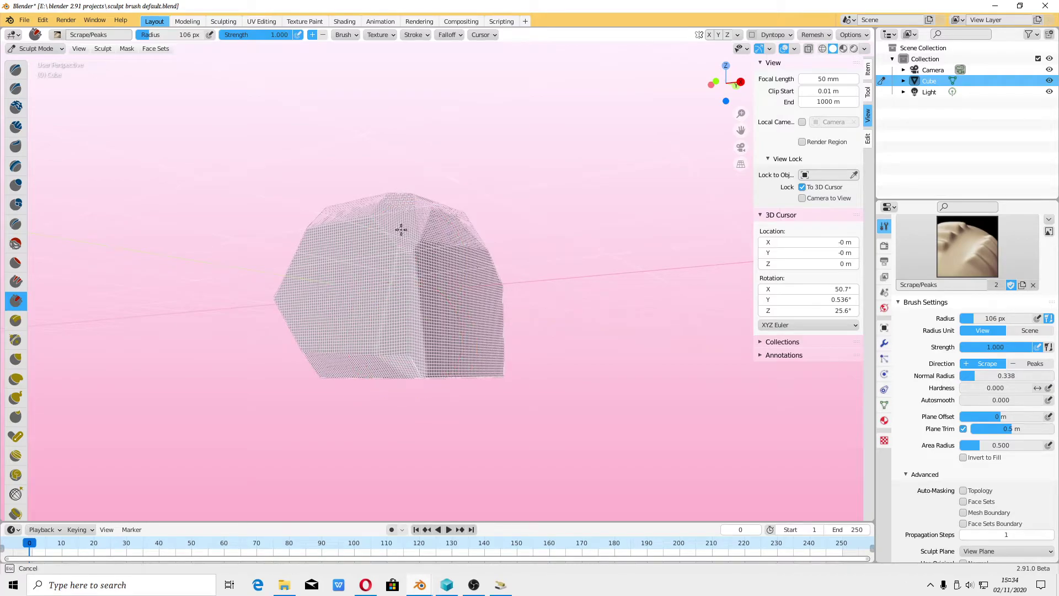
View the cube's side, then switch Plane Trim off for the brush
left_click_drag(401, 229, 469, 314)
mouse_move(468, 315)
middle_mouse_down()
mouse_move(414, 312)
mouse_move(422, 322)
middle_mouse_up()
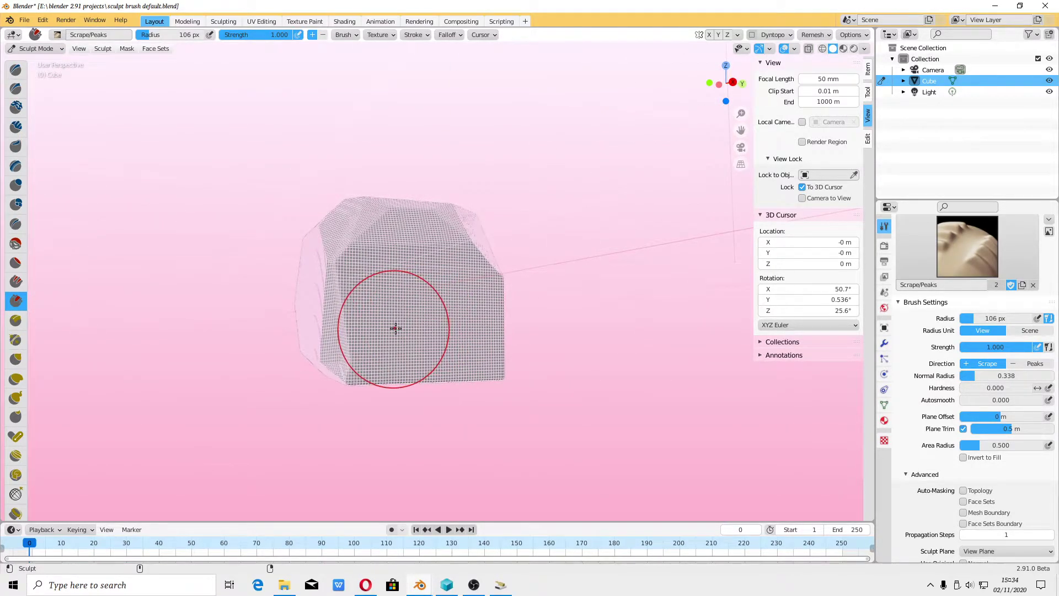
mouse_move(396, 328)
middle_mouse_down()
mouse_move(428, 355)
mouse_move(448, 353)
middle_mouse_up()
left_click(963, 429)
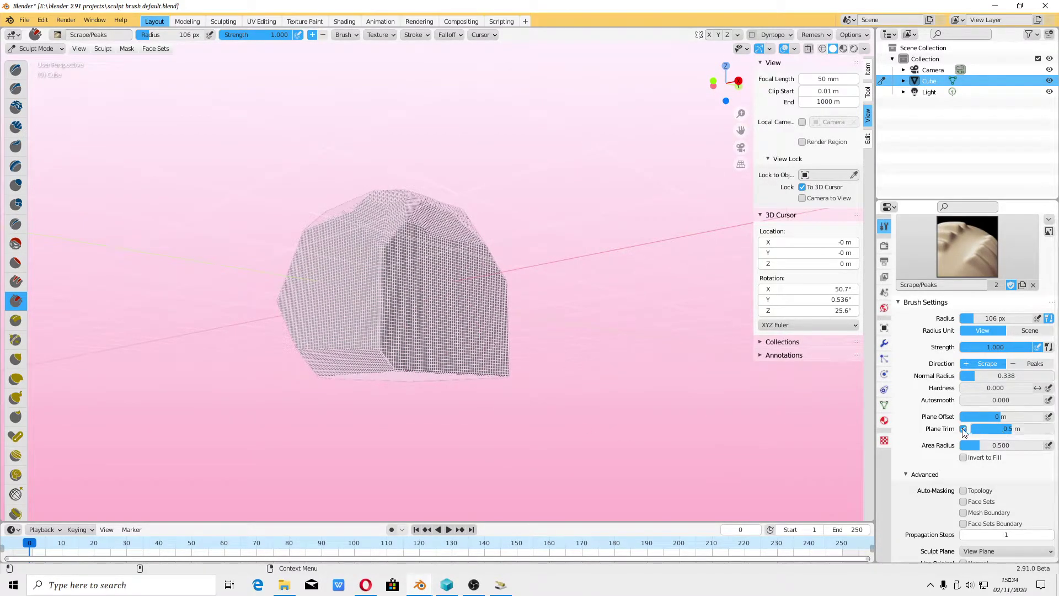
Raise the brush Strength to 1.459 and scrape one cube corner flat
scroll(983, 433, "up", 1)
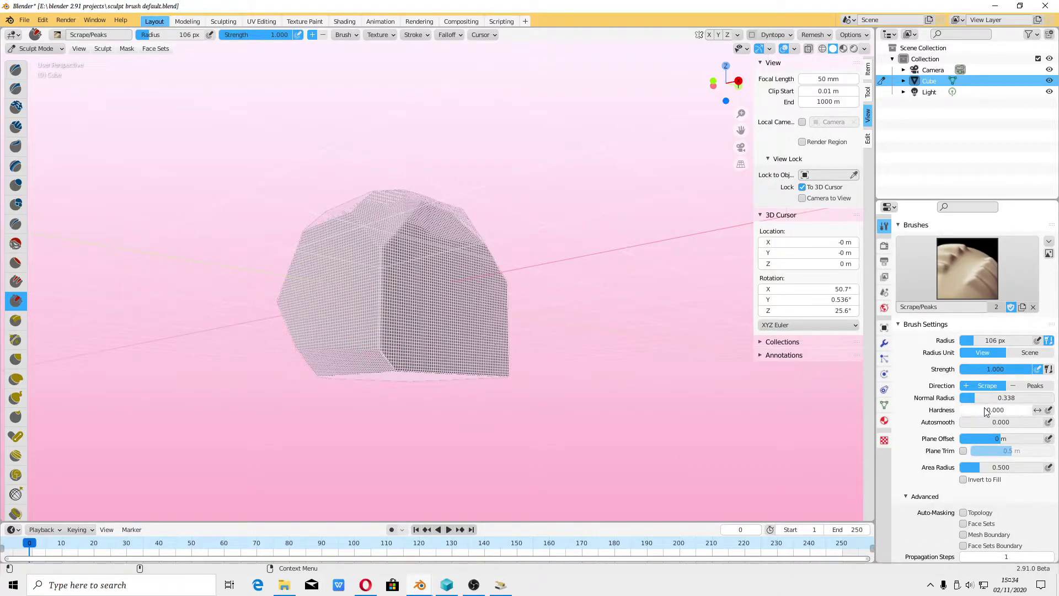
scroll(987, 411, "up", 1)
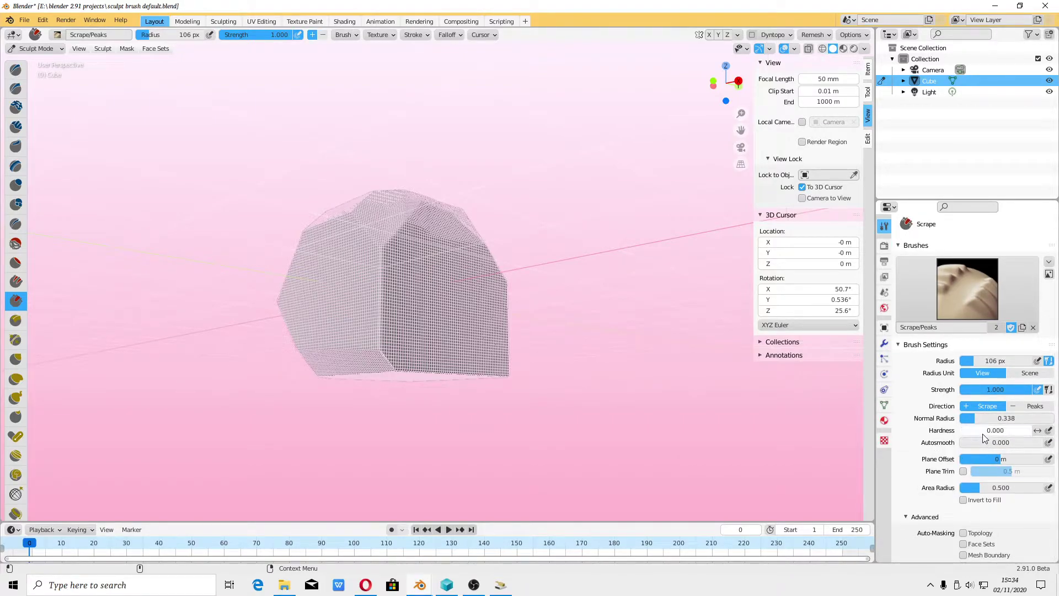
scroll(974, 444, "down", 2)
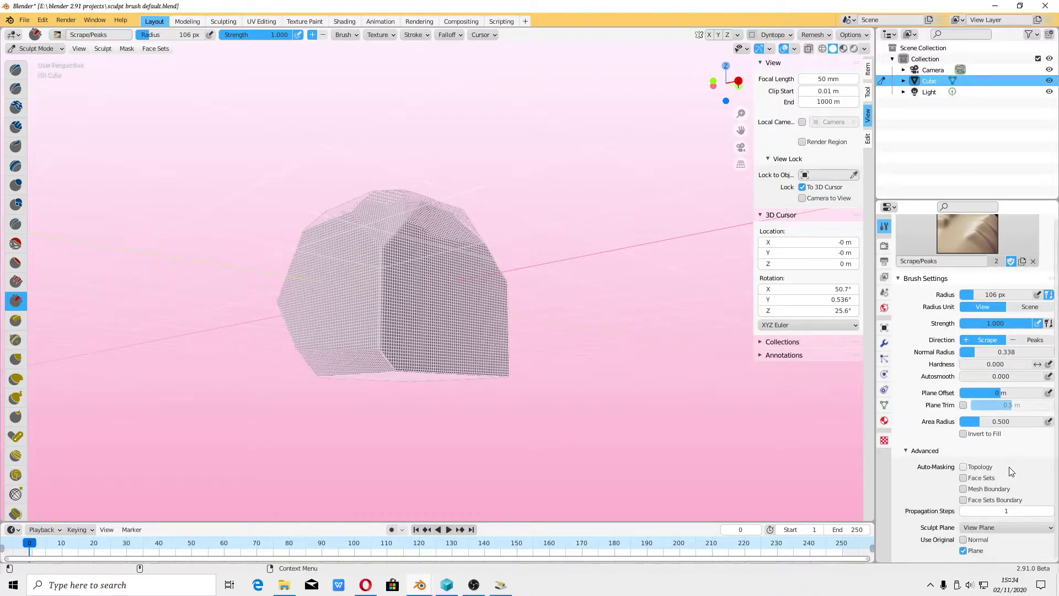
scroll(994, 463, "down", 1)
scroll(1010, 473, "down", 1)
scroll(1011, 475, "down", 2)
scroll(1004, 458, "up", 4)
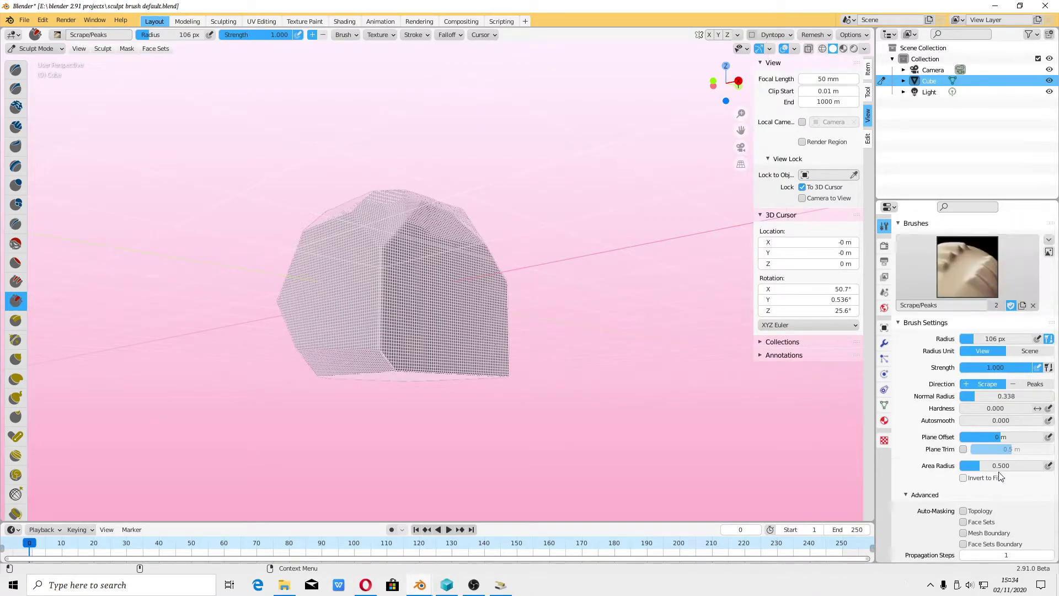
scroll(988, 414, "up", 2)
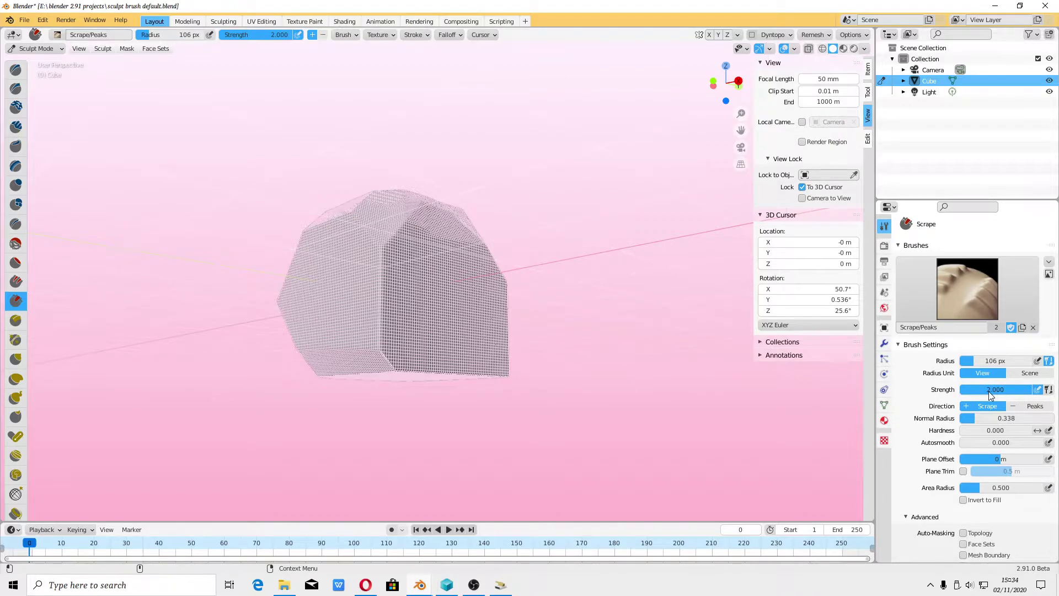
mouse_move(379, 280)
left_mouse_down()
mouse_move(378, 346)
mouse_move(392, 295)
left_mouse_up()
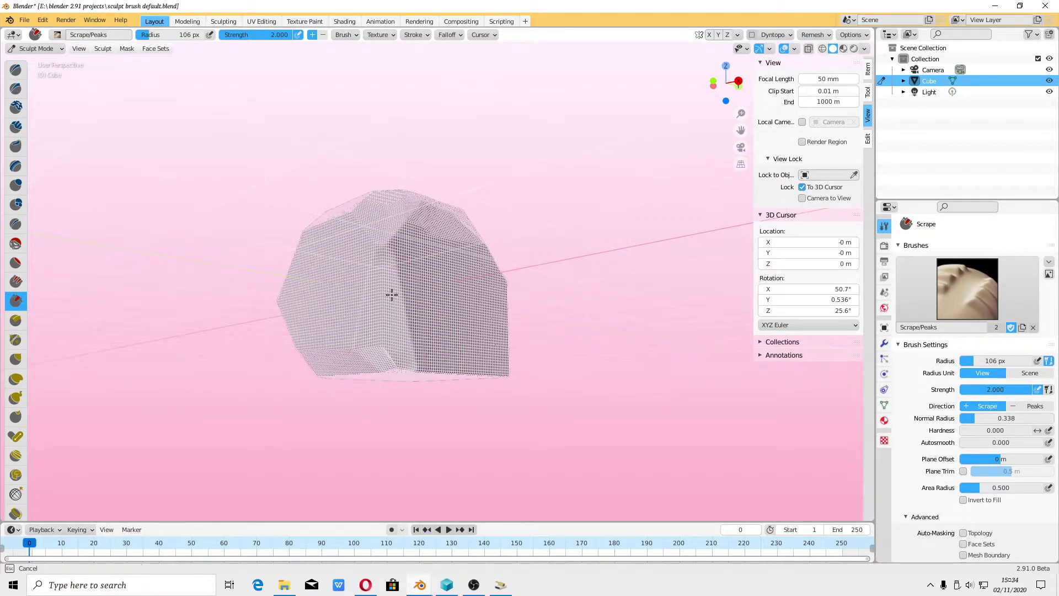
Scrape the cube's lower-left corner into a flat facet
left_click_drag(376, 244, 504, 378)
middle_click_drag(494, 372, 390, 287)
mouse_move(390, 285)
left_mouse_down()
mouse_move(474, 297)
mouse_move(355, 288)
mouse_move(428, 289)
mouse_move(416, 300)
mouse_move(379, 291)
left_mouse_up()
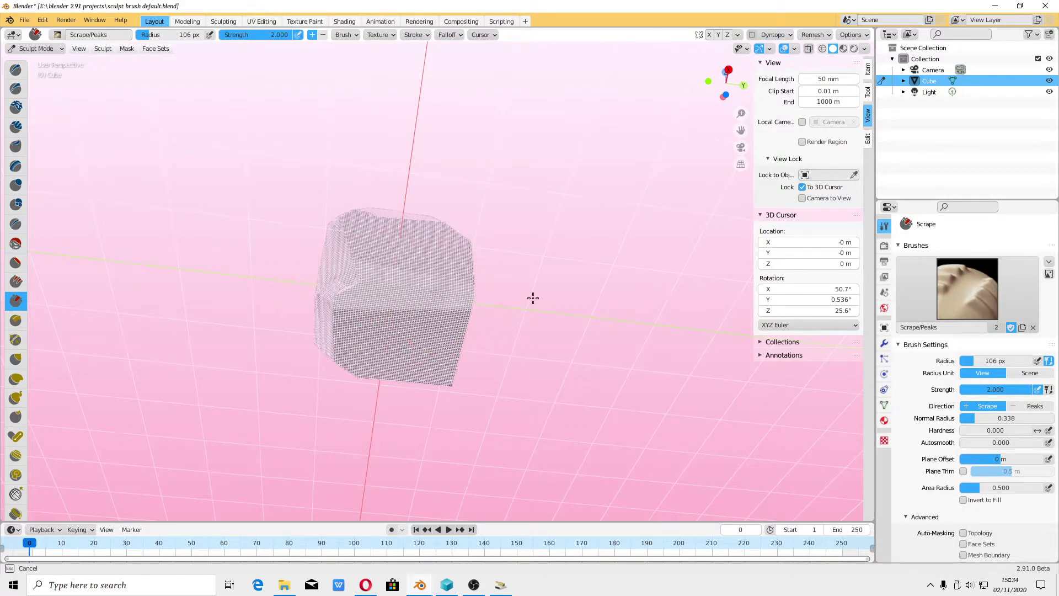
mouse_move(567, 421)
middle_mouse_down()
mouse_move(513, 399)
mouse_move(584, 421)
mouse_move(623, 468)
mouse_move(778, 437)
mouse_move(413, 331)
middle_mouse_up()
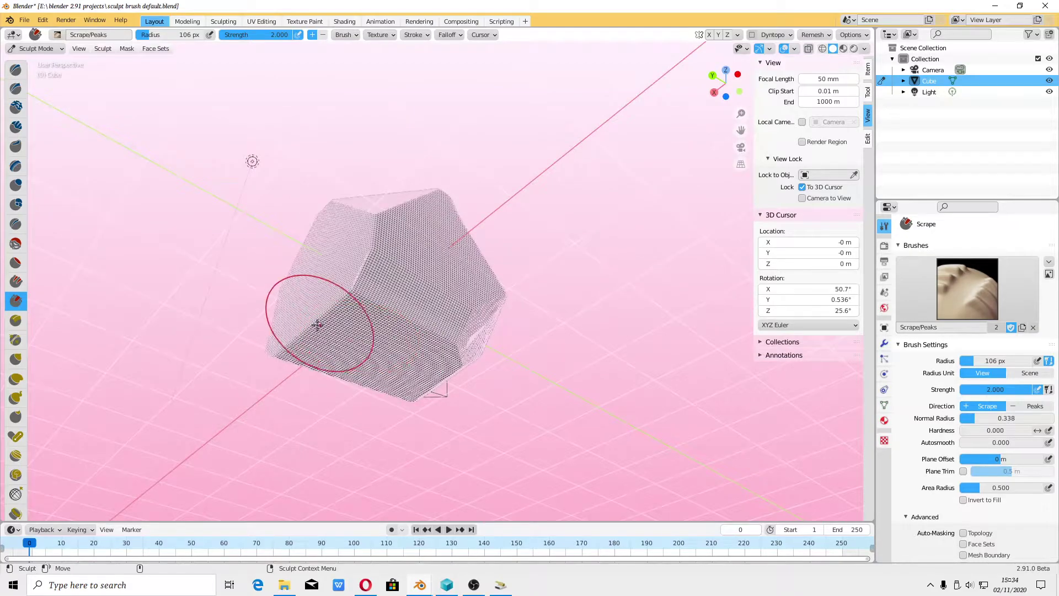
mouse_move(318, 324)
left_mouse_down()
mouse_move(276, 359)
mouse_move(380, 276)
left_mouse_up()
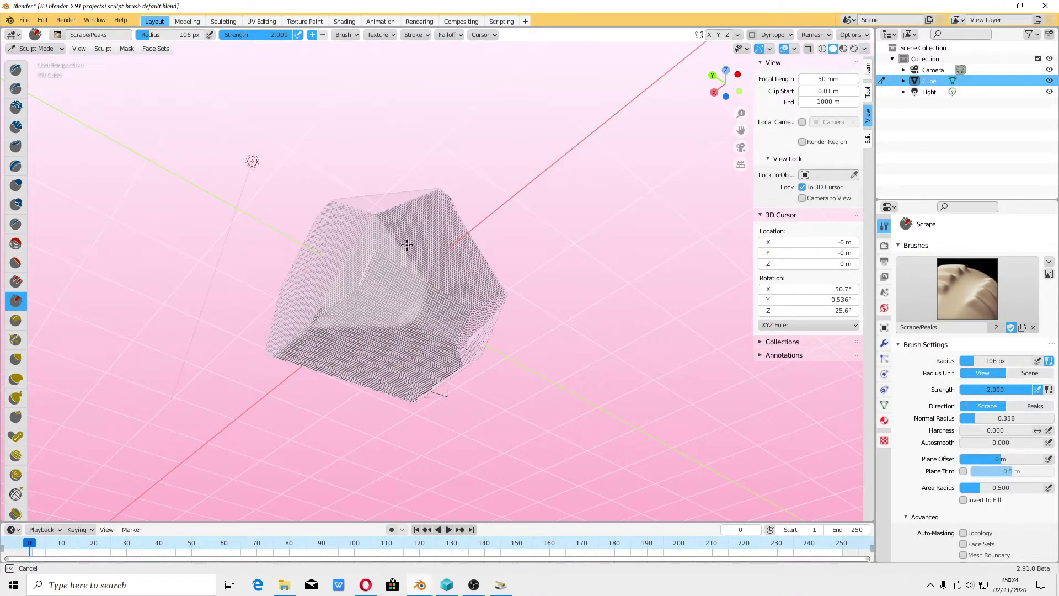
left_click_drag(300, 322, 426, 301)
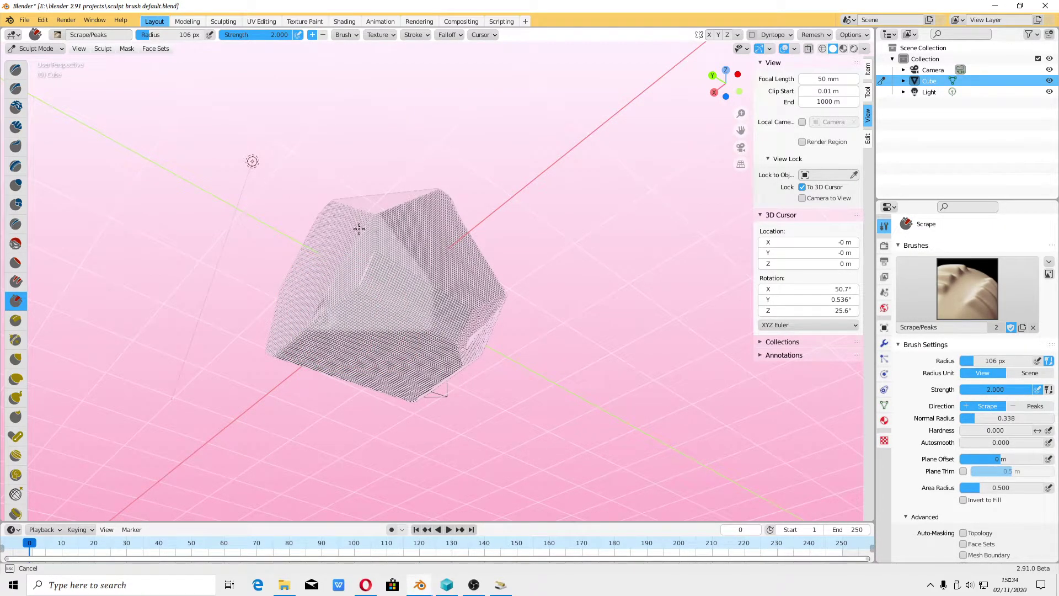
left_click_drag(359, 229, 328, 319)
Undo the last scrape stroke and view the cube from a new angle
mouse_move(328, 318)
middle_mouse_down()
mouse_move(418, 372)
mouse_move(414, 414)
mouse_move(439, 372)
middle_mouse_up()
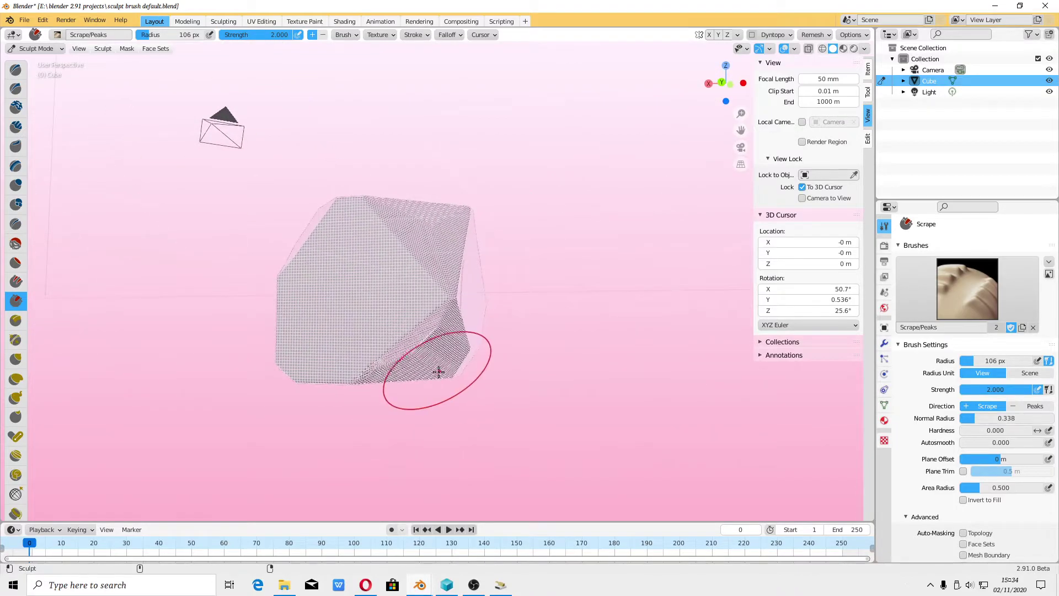
key("ctrl+z")
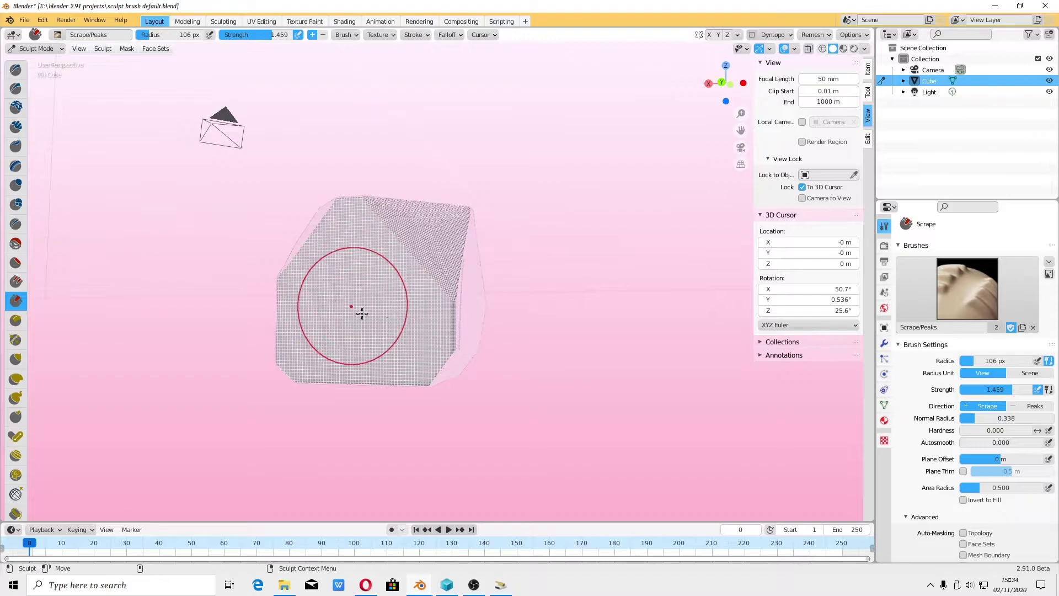
mouse_move(359, 307)
middle_mouse_down()
mouse_move(461, 355)
mouse_move(420, 314)
mouse_move(414, 325)
middle_mouse_up()
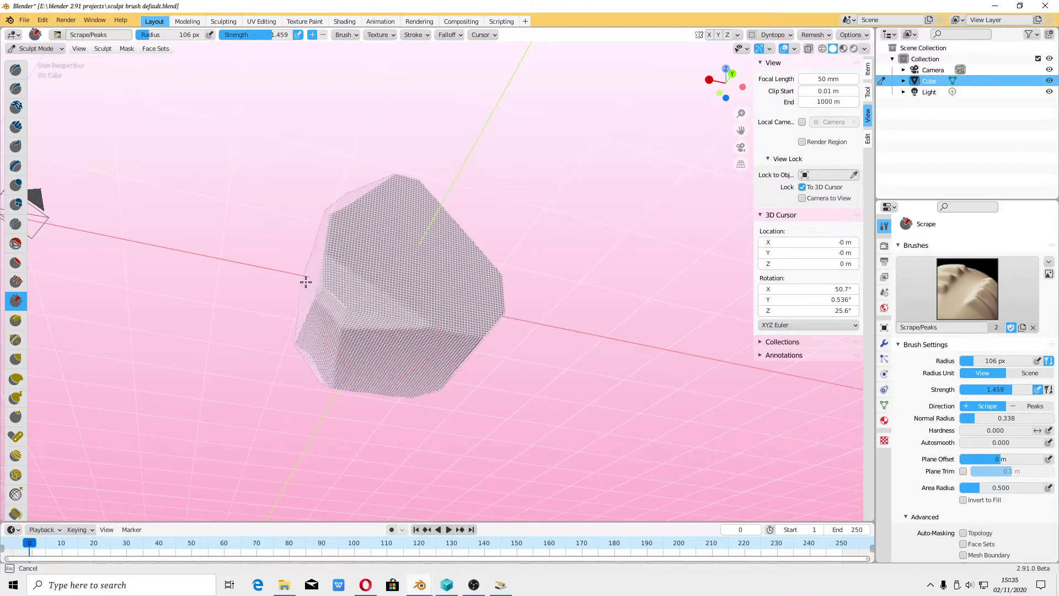
middle_click_drag(401, 341, 293, 269)
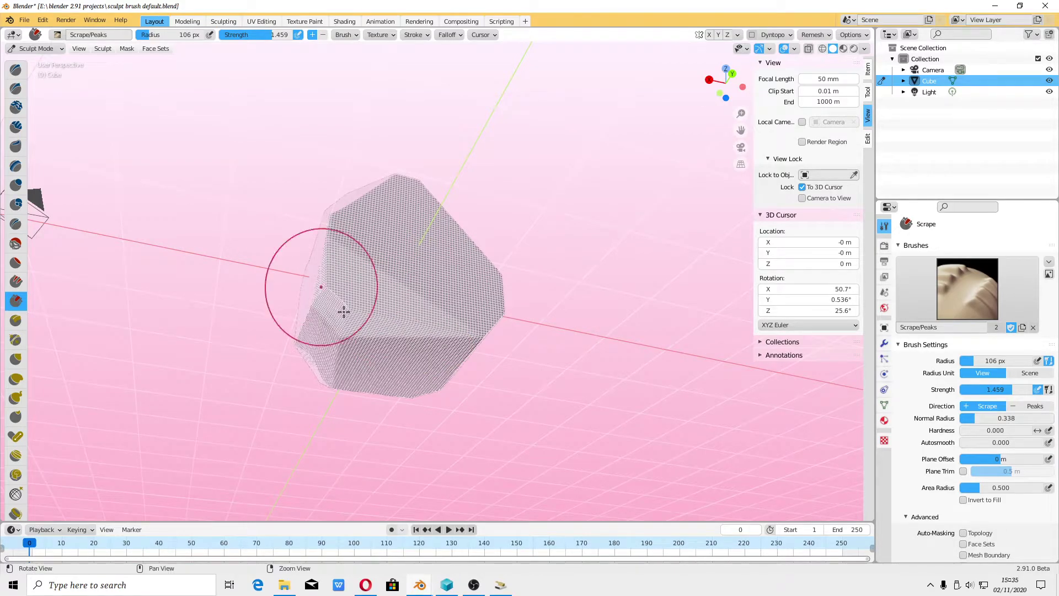
mouse_move(343, 312)
middle_mouse_down()
mouse_move(586, 470)
mouse_move(390, 350)
mouse_move(377, 327)
mouse_move(307, 279)
mouse_move(293, 251)
mouse_move(331, 358)
mouse_move(386, 376)
middle_mouse_up()
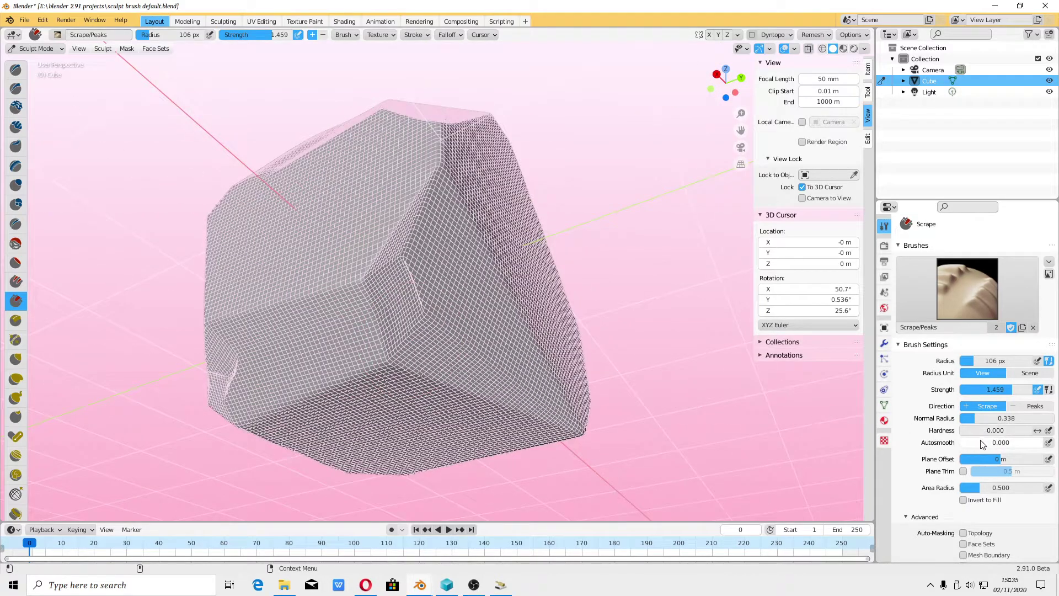
Raise Autosmooth and scrape the cube's centre and right side flat
left_click_drag(962, 442, 966, 443)
mouse_move(426, 307)
left_mouse_down()
mouse_move(369, 312)
mouse_move(327, 355)
left_mouse_up()
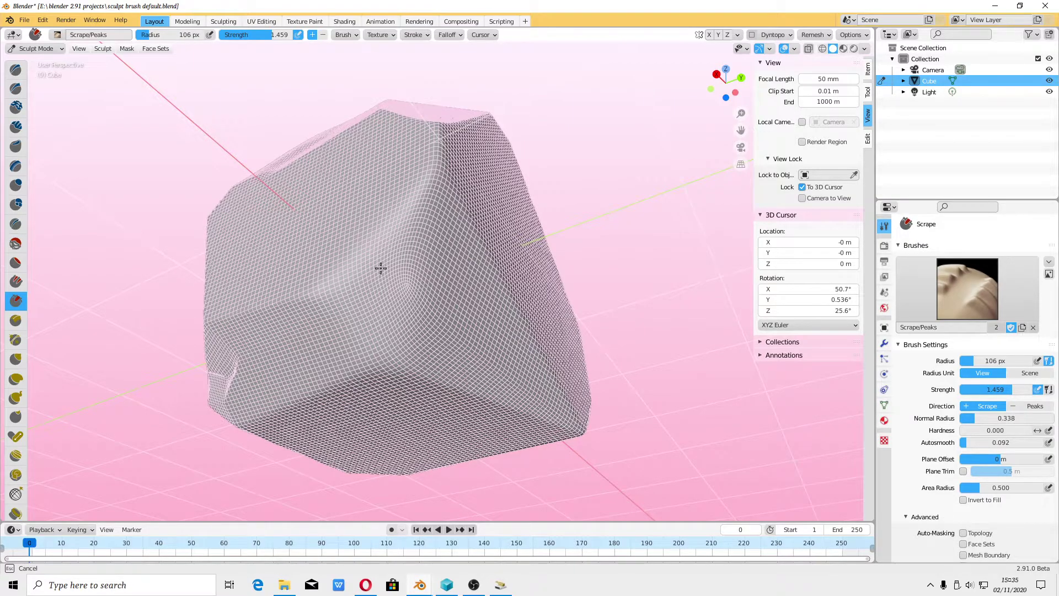
mouse_move(381, 268)
left_mouse_down()
mouse_move(426, 201)
mouse_move(360, 331)
mouse_move(398, 362)
left_mouse_up()
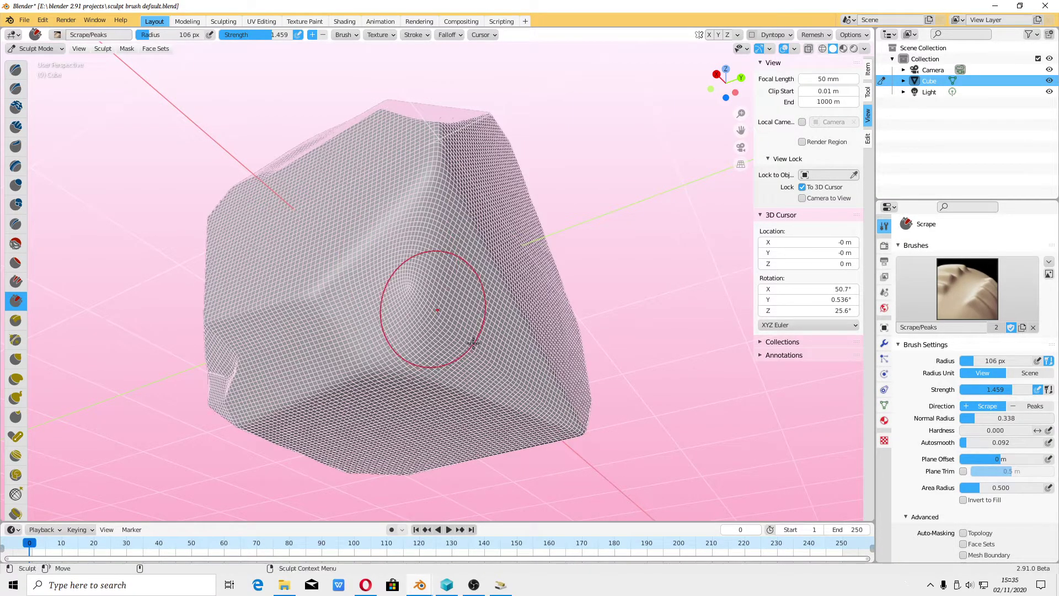
mouse_move(474, 342)
middle_mouse_down()
mouse_move(391, 342)
mouse_move(502, 365)
mouse_move(496, 416)
mouse_move(532, 414)
middle_mouse_up()
mouse_move(441, 276)
left_mouse_down()
mouse_move(327, 253)
mouse_move(404, 256)
mouse_move(394, 265)
left_mouse_up()
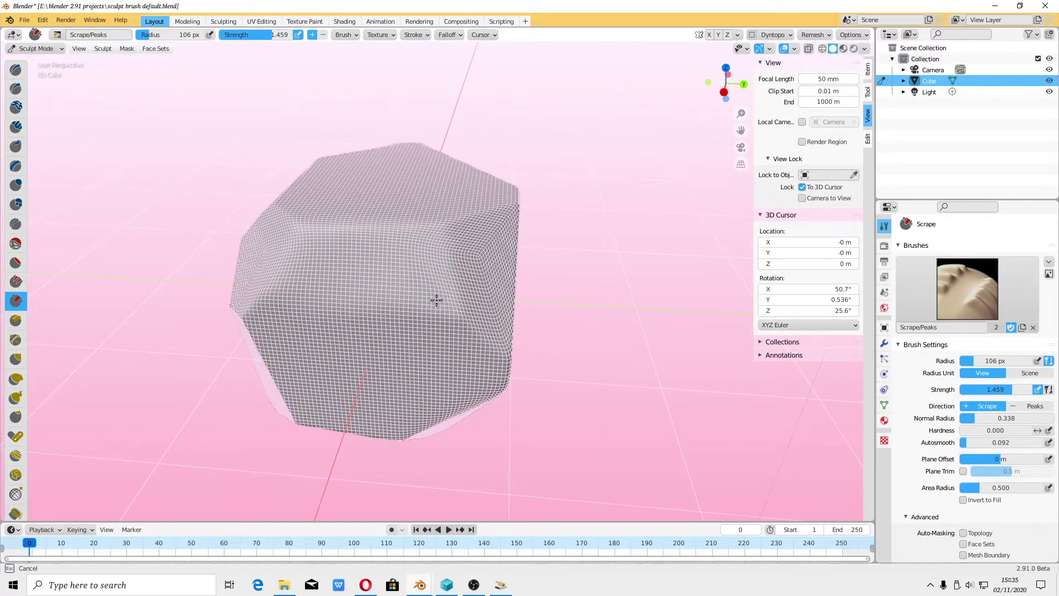
left_click_drag(437, 300, 529, 309)
Lower Autosmooth to 0.039 and flatten the front corner and front face
left_click_drag(974, 443, 974, 444)
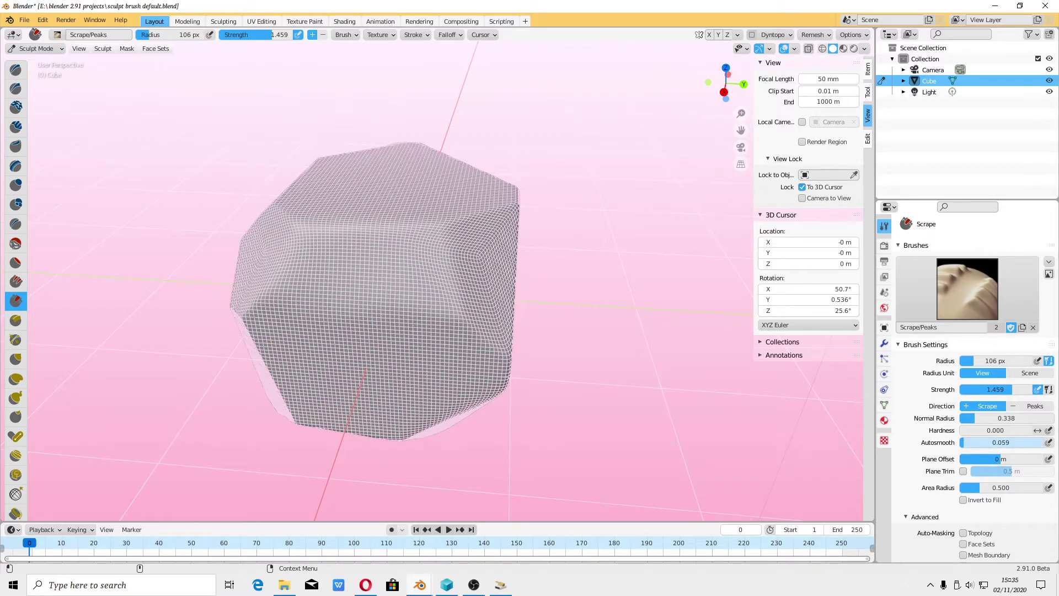
mouse_move(350, 252)
middle_mouse_down()
mouse_move(420, 272)
mouse_move(372, 293)
middle_mouse_up()
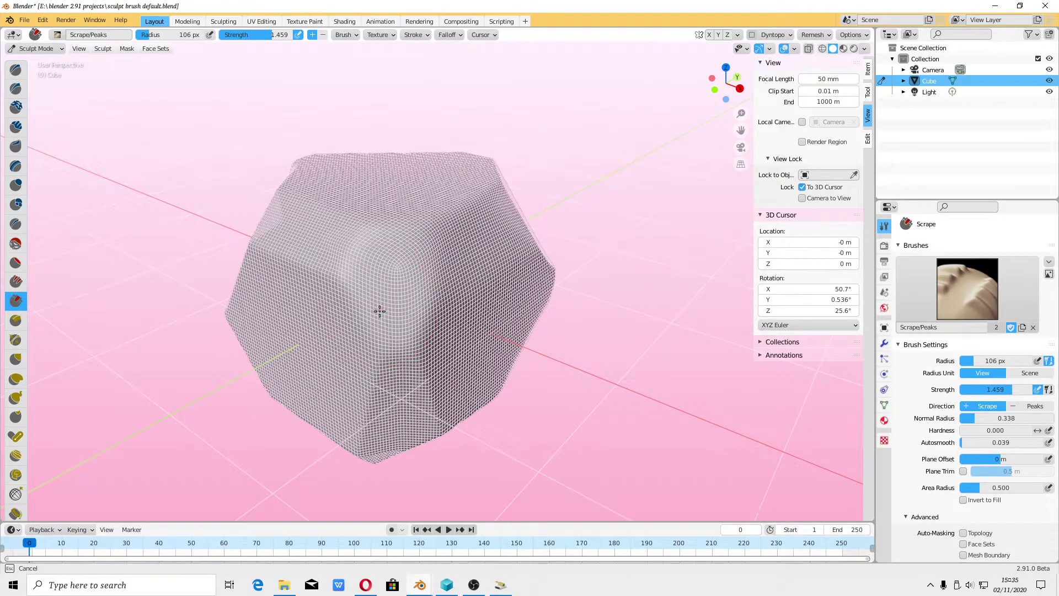
middle_click_drag(420, 252, 400, 309)
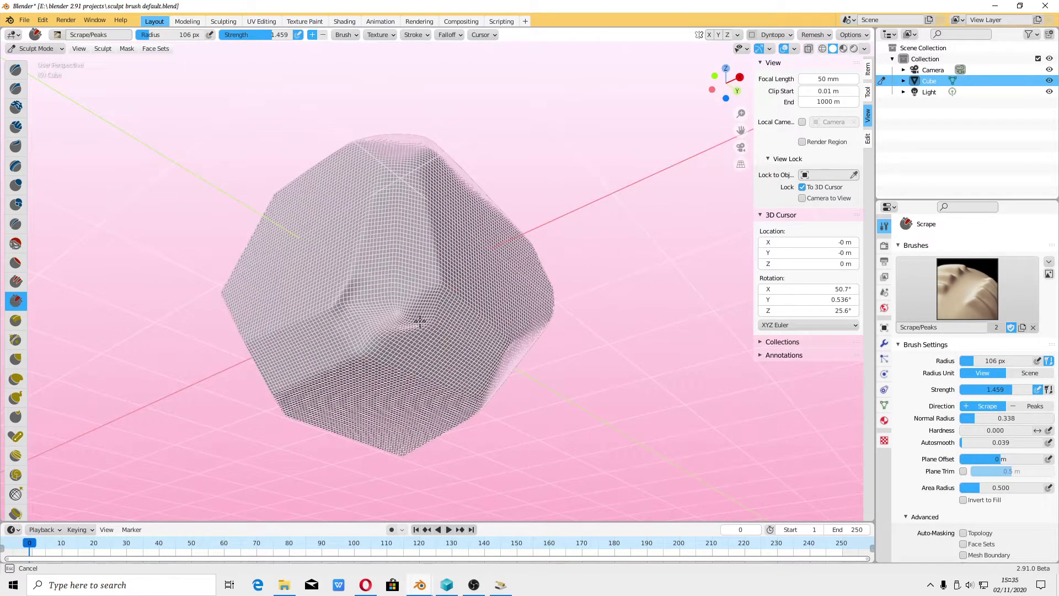
mouse_move(412, 318)
left_mouse_down()
mouse_move(366, 348)
mouse_move(381, 250)
left_mouse_up()
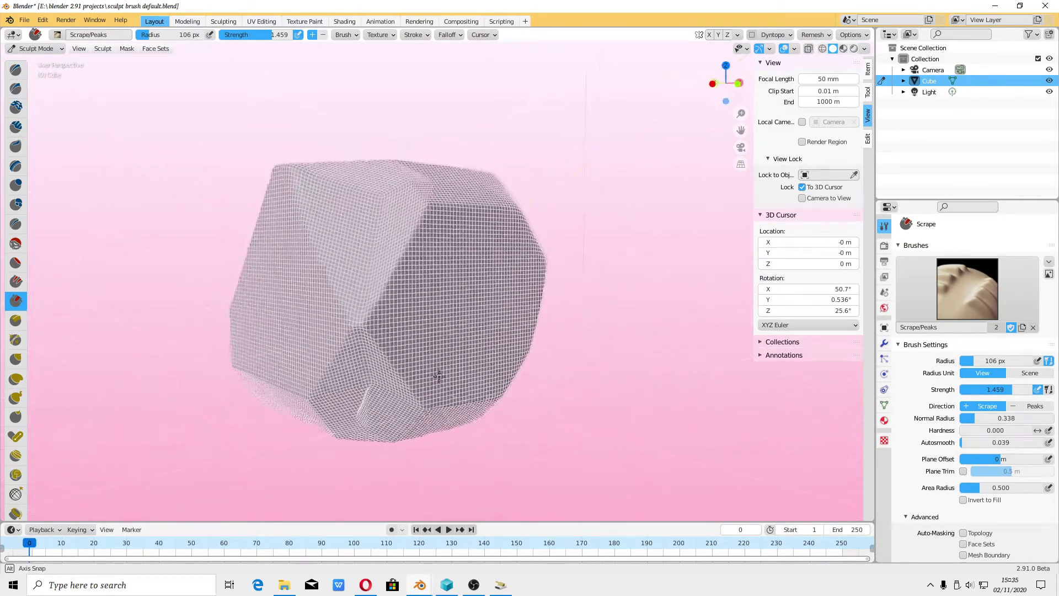
middle_click_drag(351, 293, 395, 348)
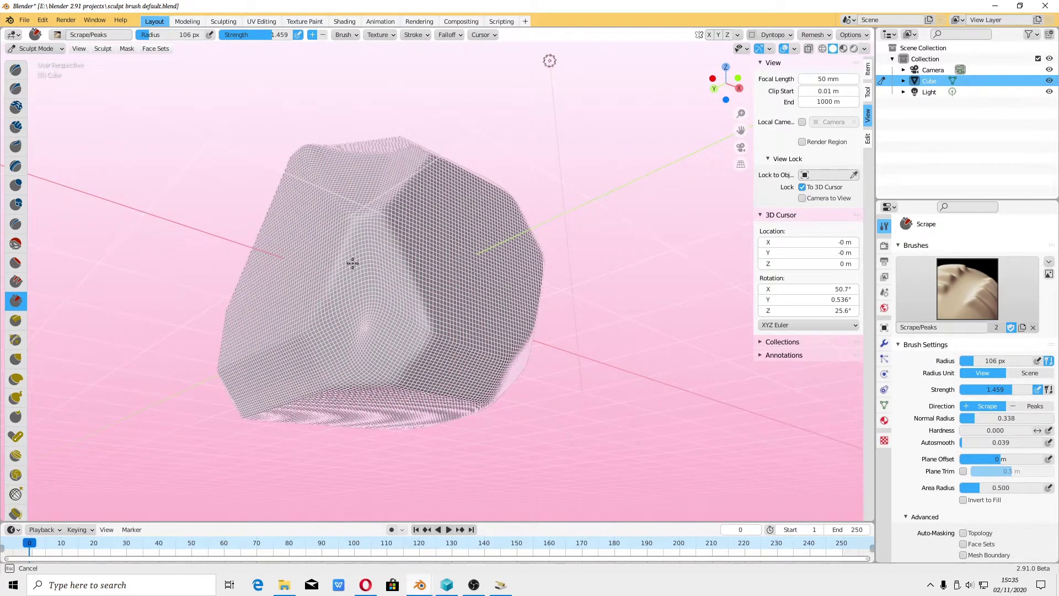
left_click_drag(353, 263, 336, 241)
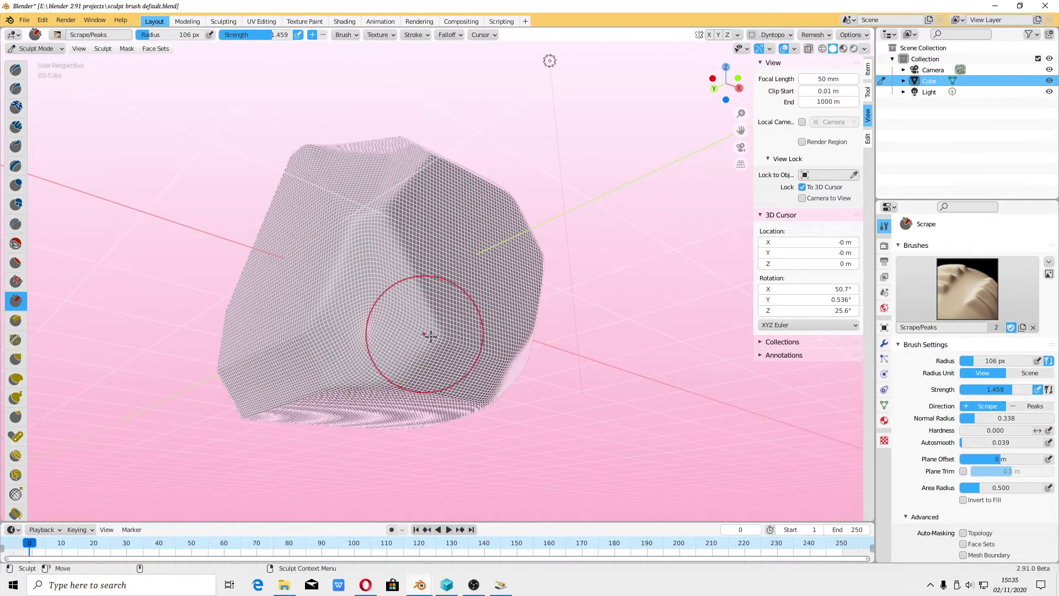
Scrape a facet on the lower corner and smooth the front-face groove
mouse_move(425, 331)
middle_mouse_down()
mouse_move(366, 309)
mouse_move(445, 324)
mouse_move(339, 333)
mouse_move(302, 352)
mouse_move(362, 319)
middle_mouse_up()
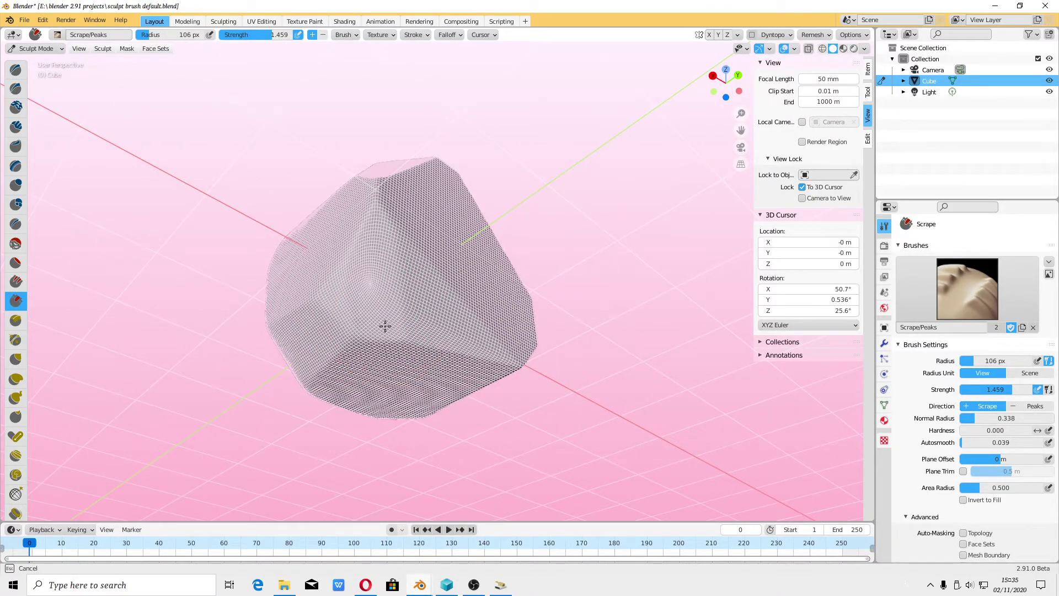
mouse_move(382, 343)
middle_mouse_down()
mouse_move(497, 366)
mouse_move(472, 354)
mouse_move(541, 338)
mouse_move(309, 356)
middle_mouse_up()
left_click_drag(309, 356, 395, 367)
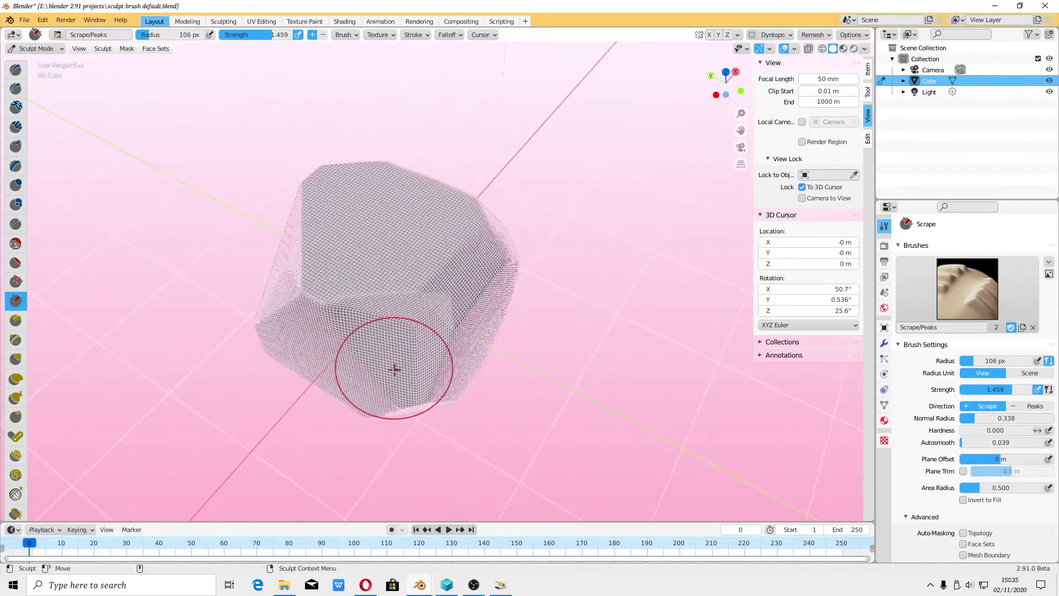
middle_click_drag(395, 367, 434, 307)
mouse_move(386, 339)
left_mouse_down("shift")
mouse_move(308, 313)
mouse_move(385, 320)
left_mouse_up("shift")
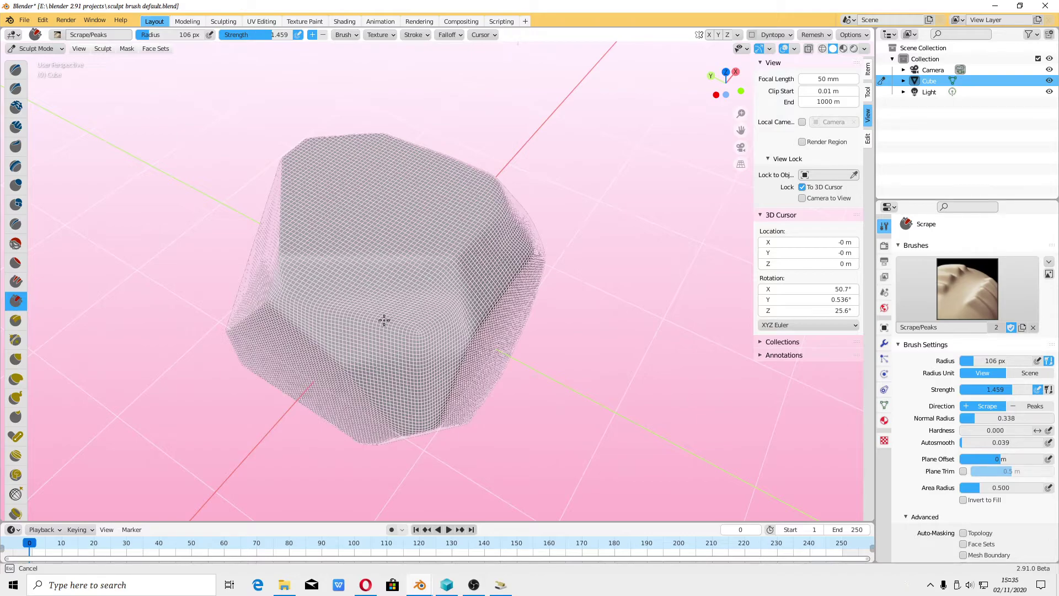
mouse_move(361, 308)
middle_mouse_down()
mouse_move(449, 366)
mouse_move(321, 326)
mouse_move(355, 331)
middle_mouse_up()
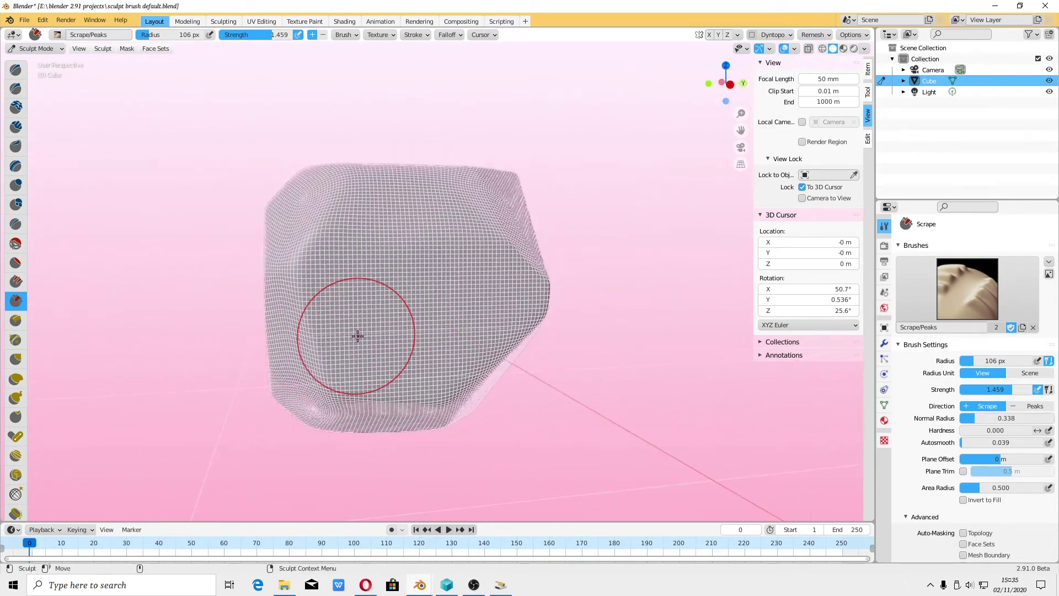